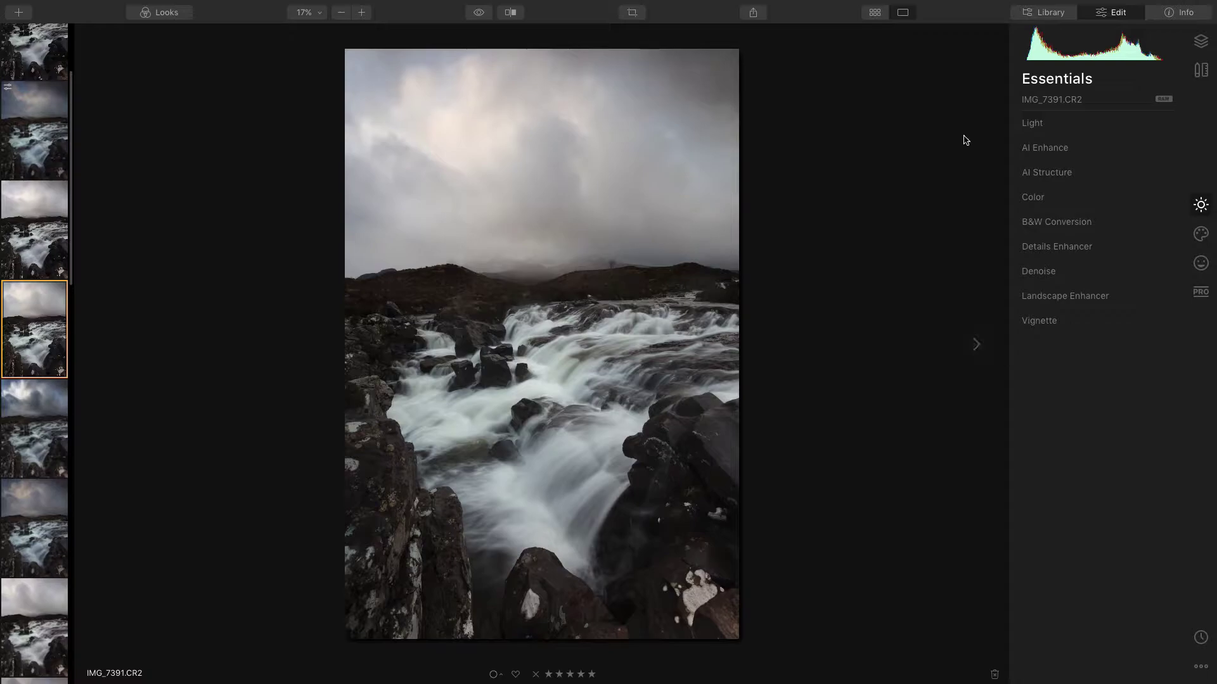
Enable Auto Distortion Corrections for the waterfall photo in Lens & Geometry.
left_click(1202, 72)
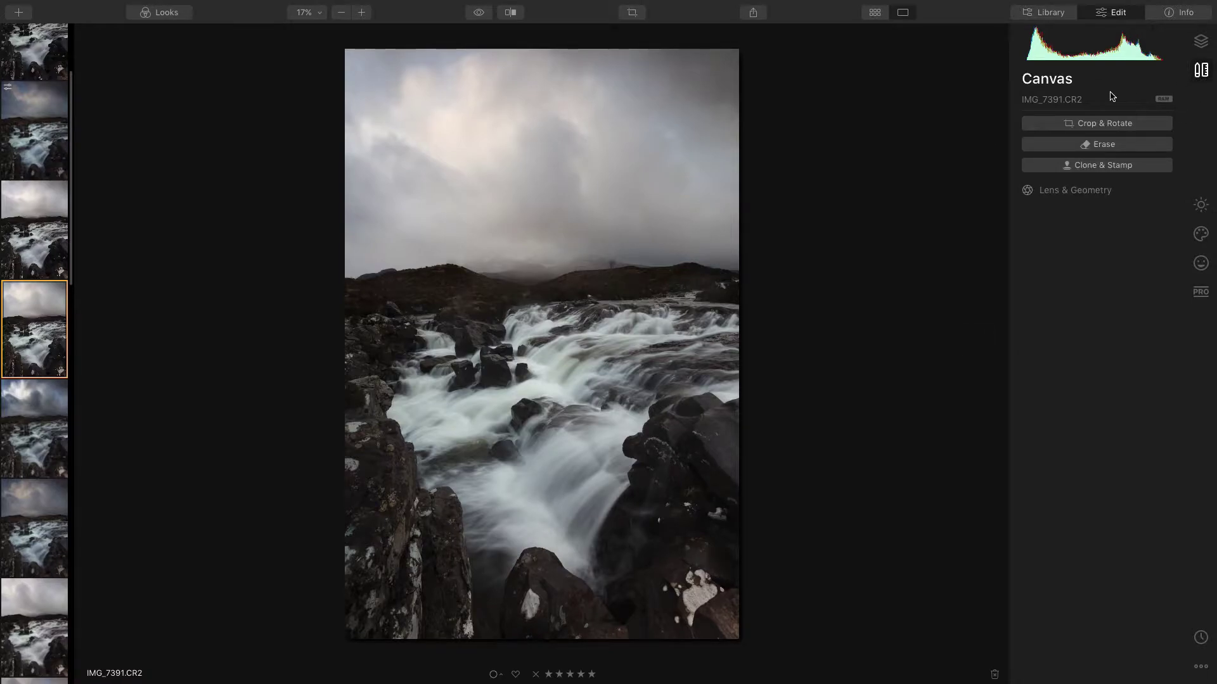
left_click(1082, 197)
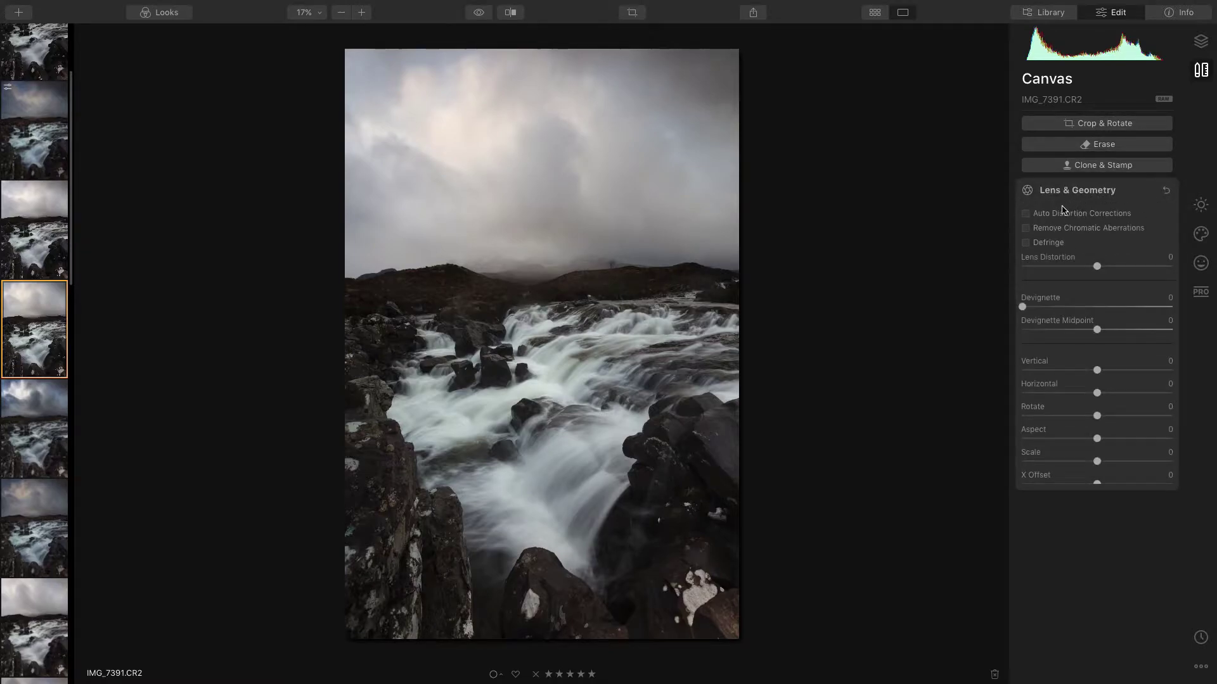
left_click(1026, 214)
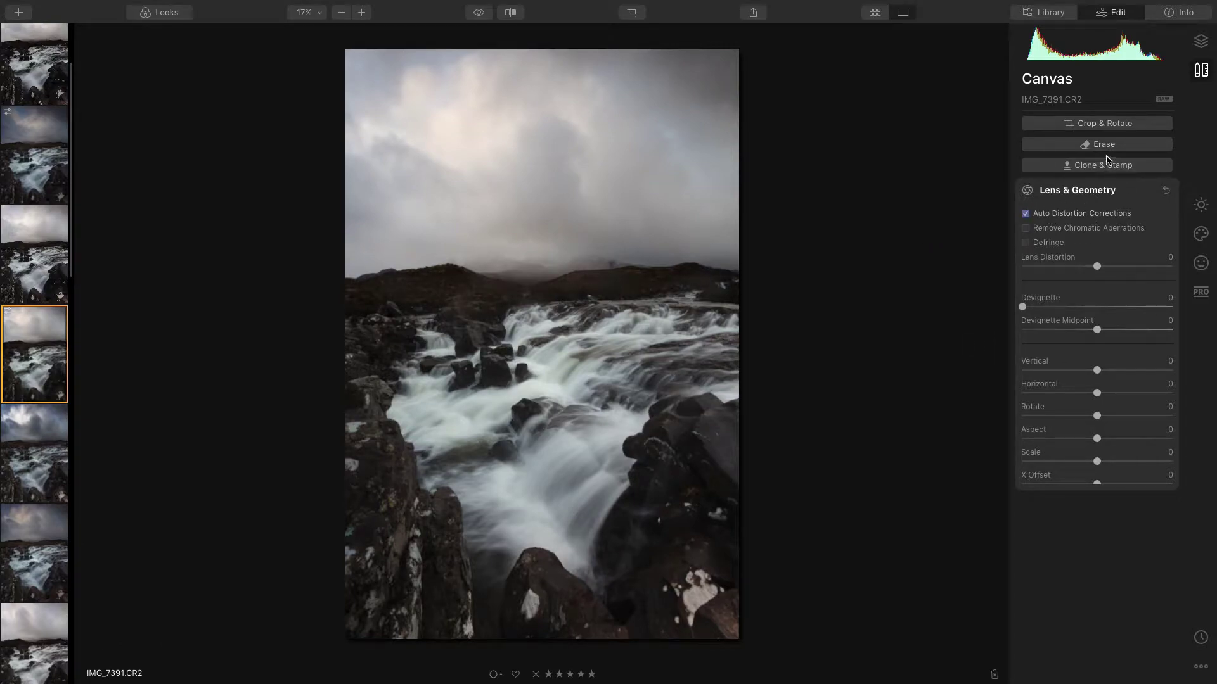
Set the Light exposure to -0.84, highlights to -10 and shadows to 41.
left_click(1201, 207)
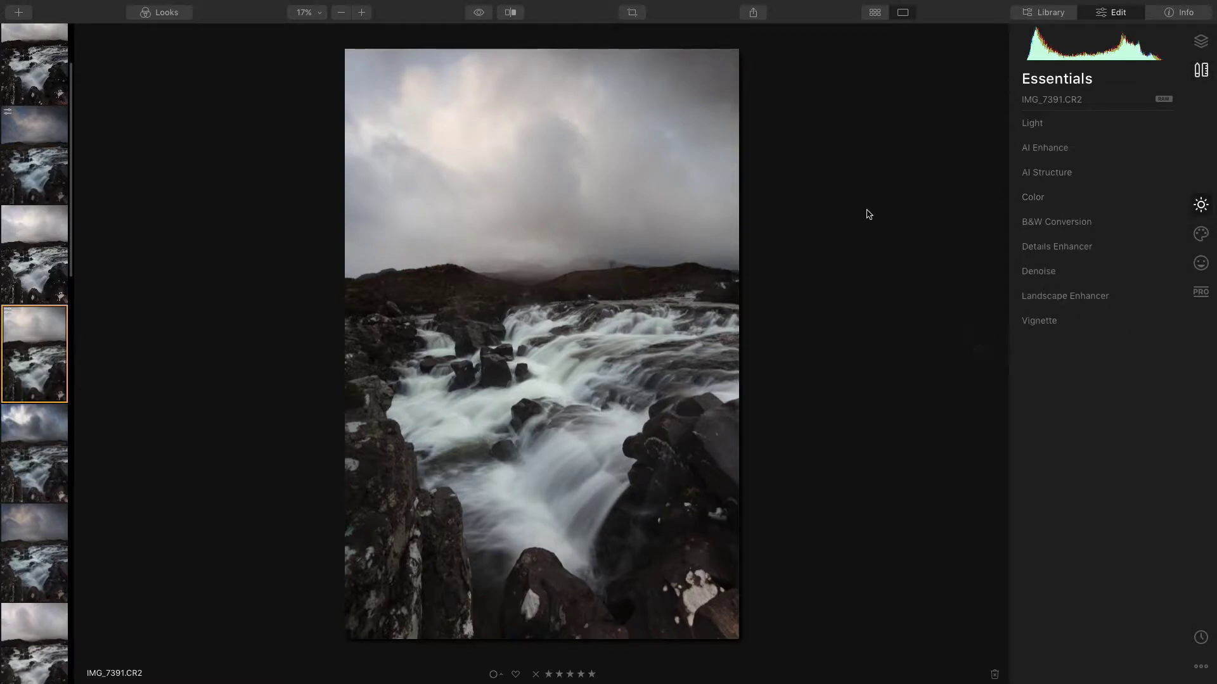
left_click(1041, 126)
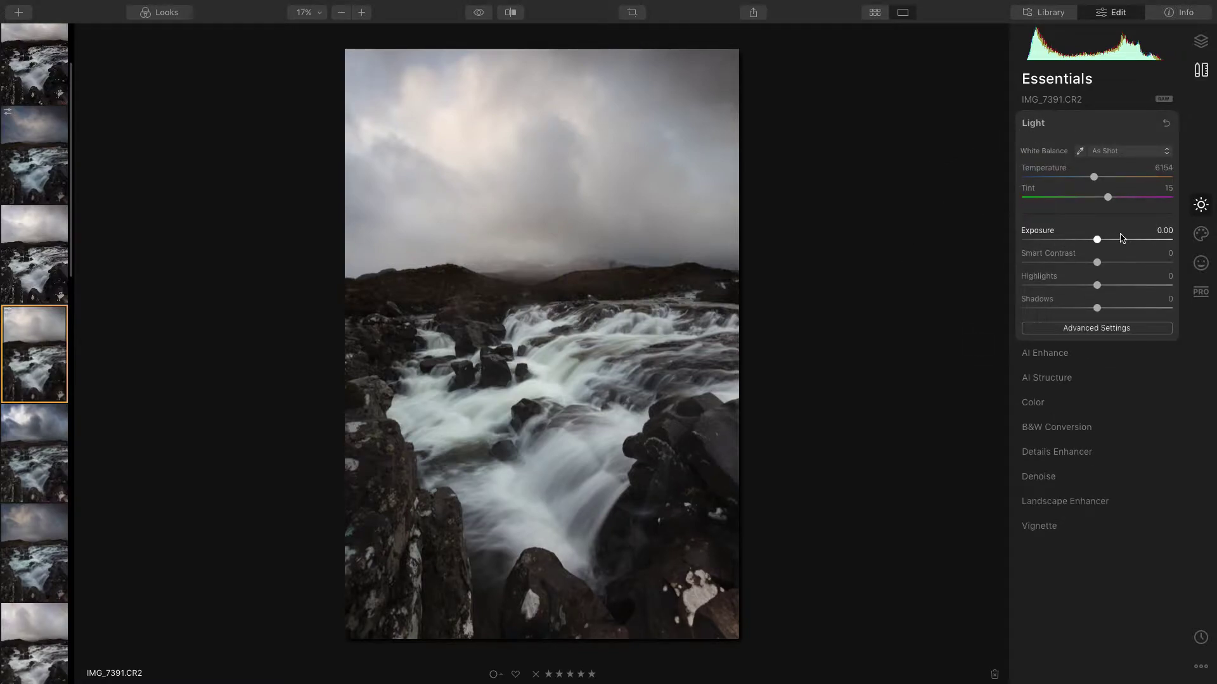
left_click_drag(1098, 240, 1088, 242)
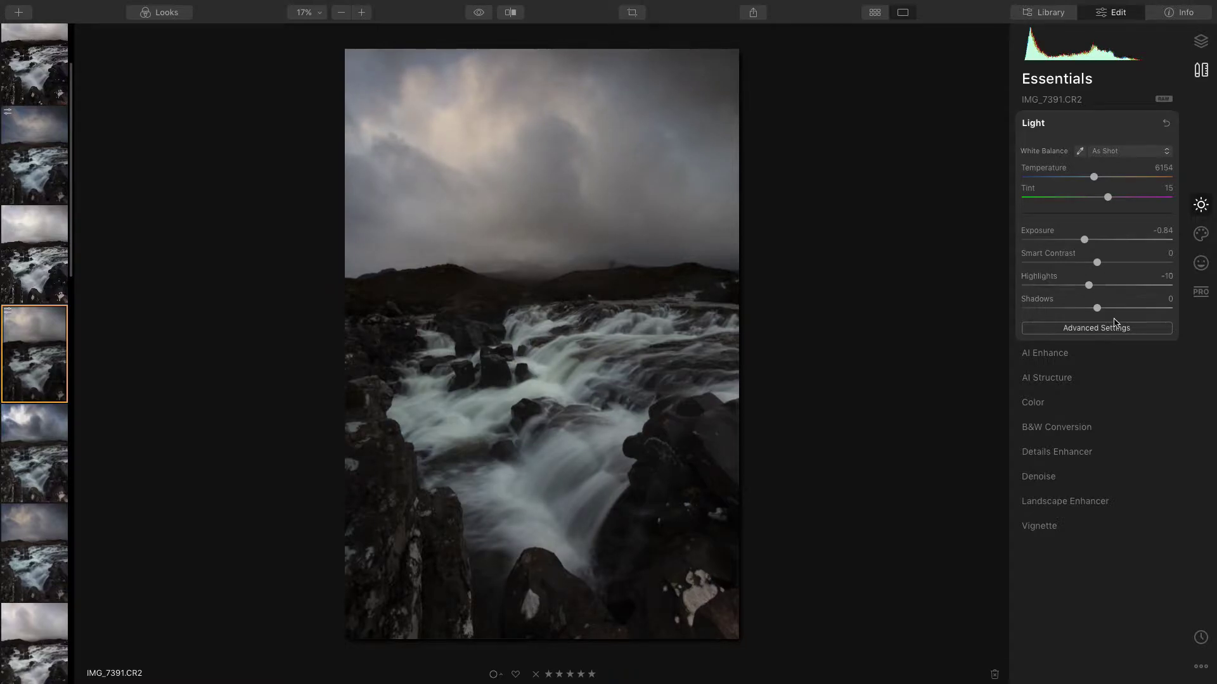
left_click_drag(1098, 310, 1113, 313)
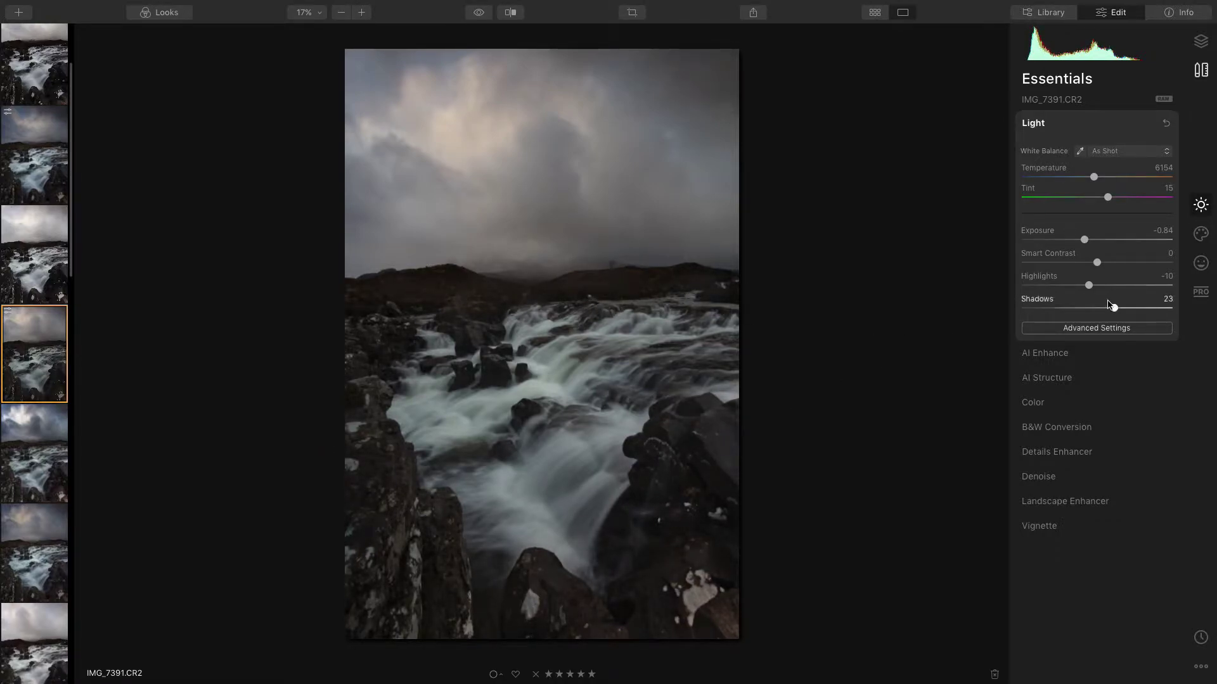
left_click_drag(1117, 310, 1131, 310)
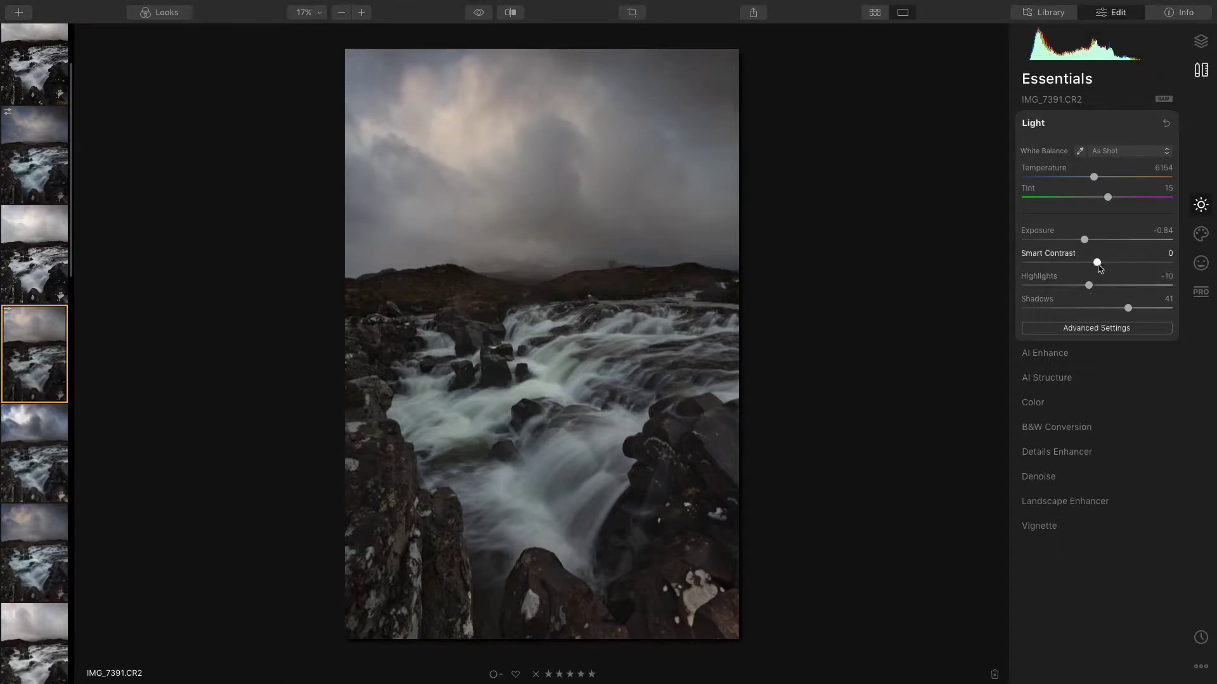
Set Smart Contrast to 18 and check the advanced Light settings.
left_click_drag(1100, 266, 1110, 268)
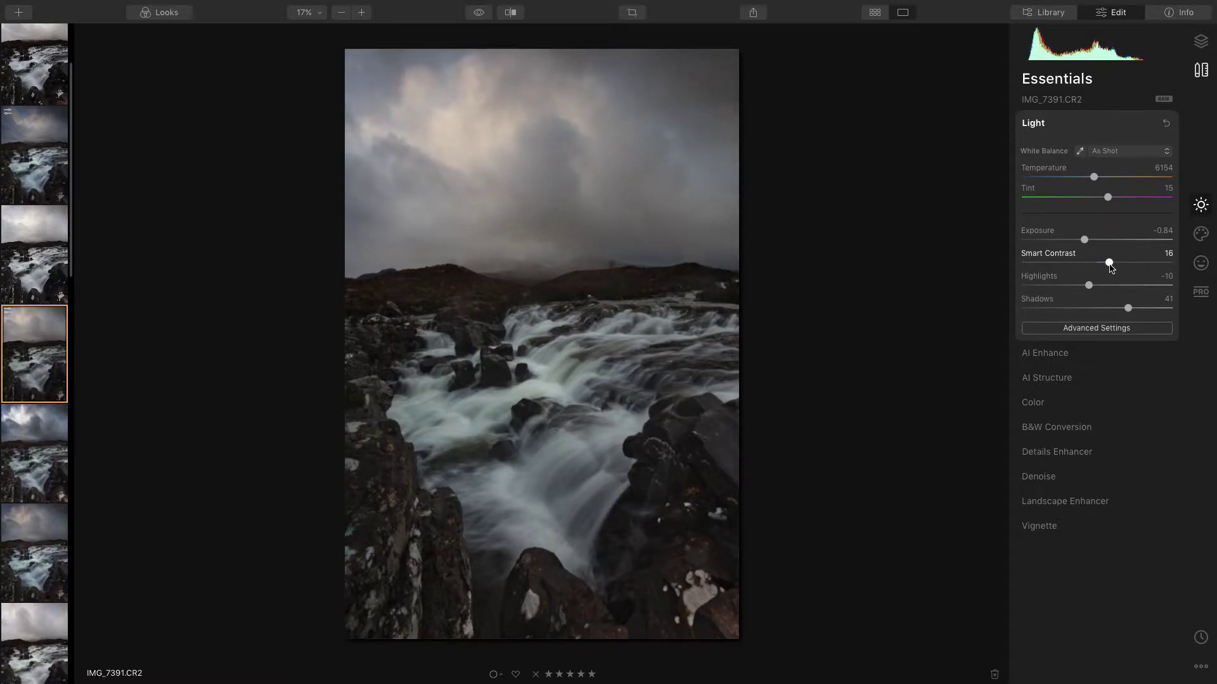
left_click_drag(1112, 264, 1108, 268)
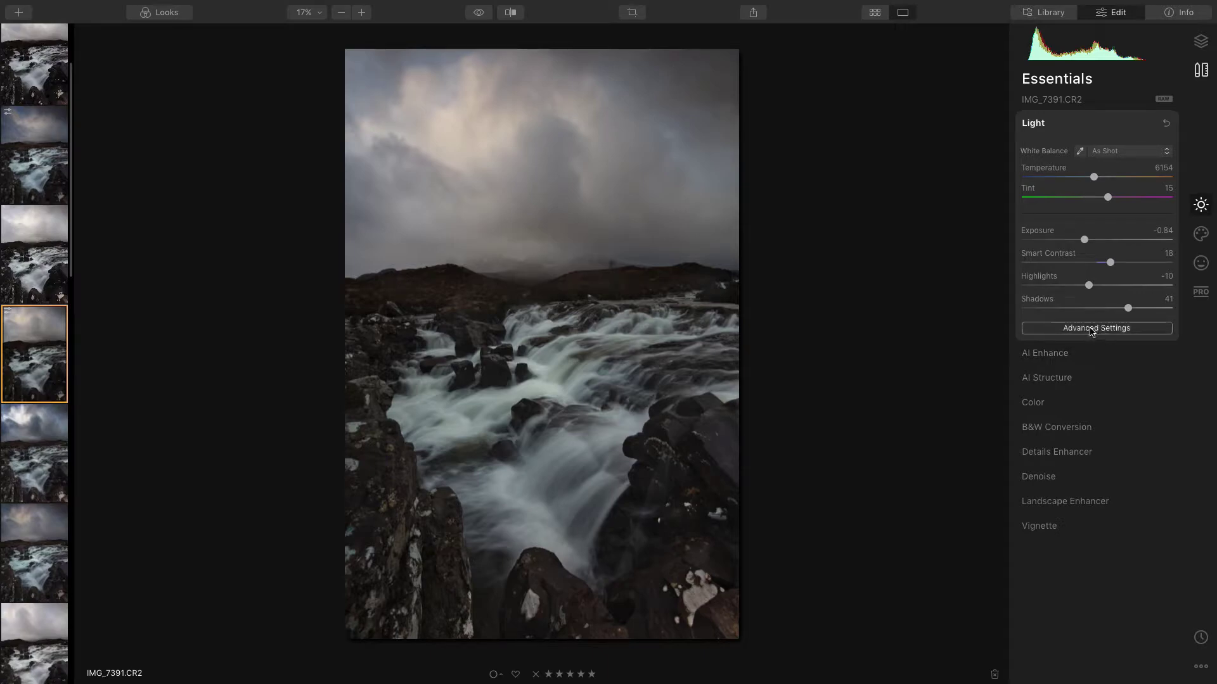
left_click(1096, 329)
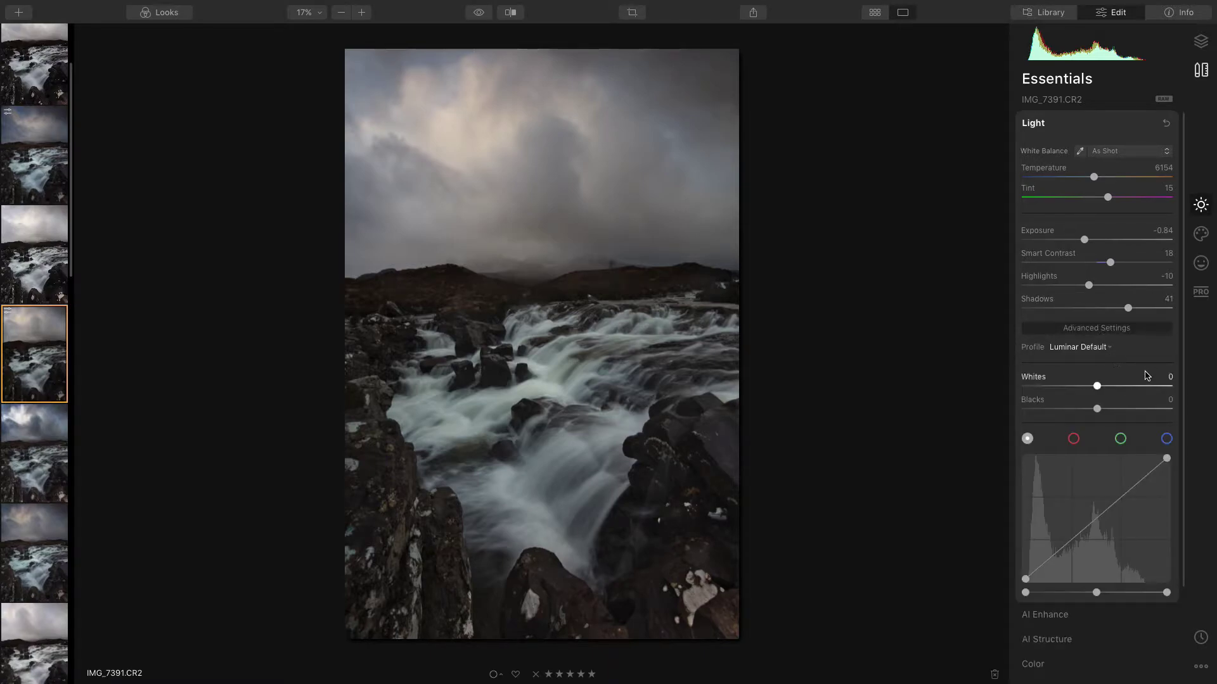
left_click(1100, 332)
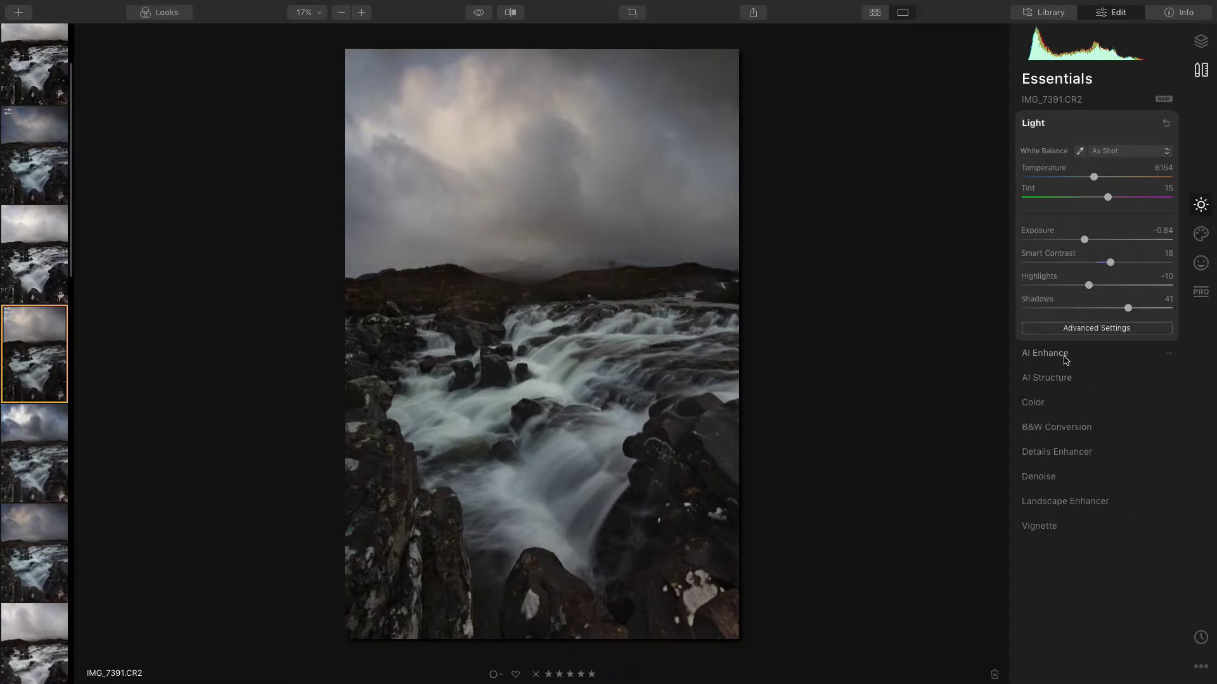
Set AI Accent to 20 and AI Sky Enhancer to 30 in AI Enhance.
left_click(1063, 355)
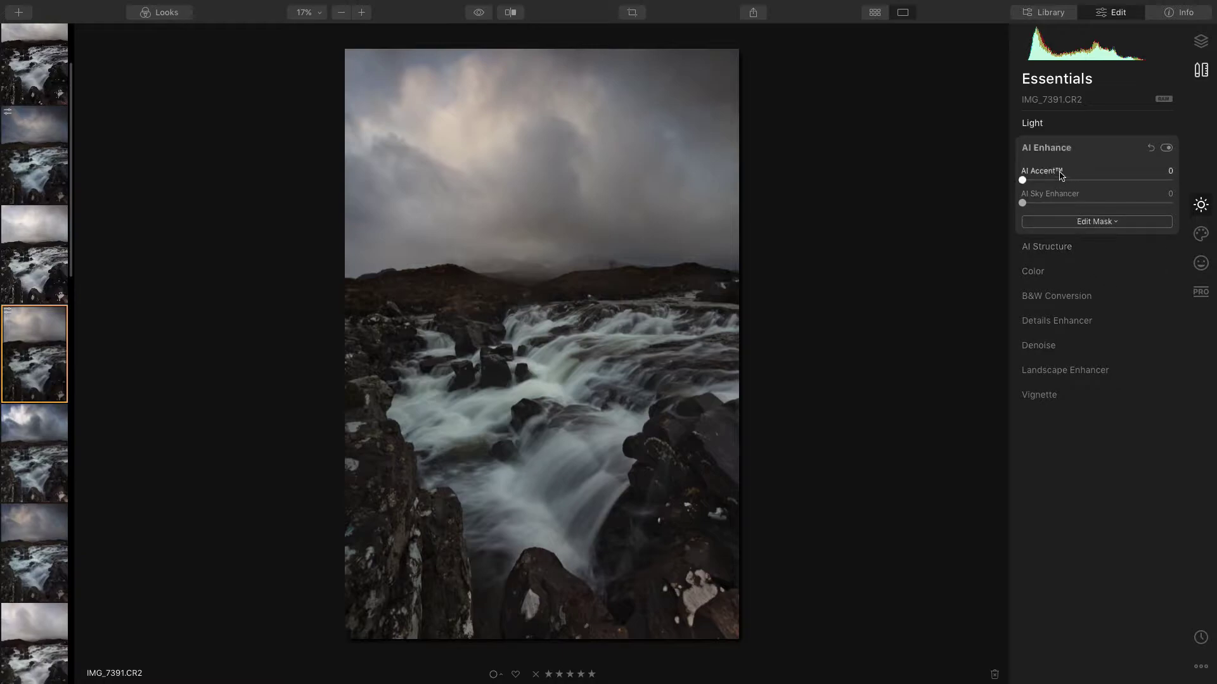
left_click_drag(1022, 182, 1061, 186)
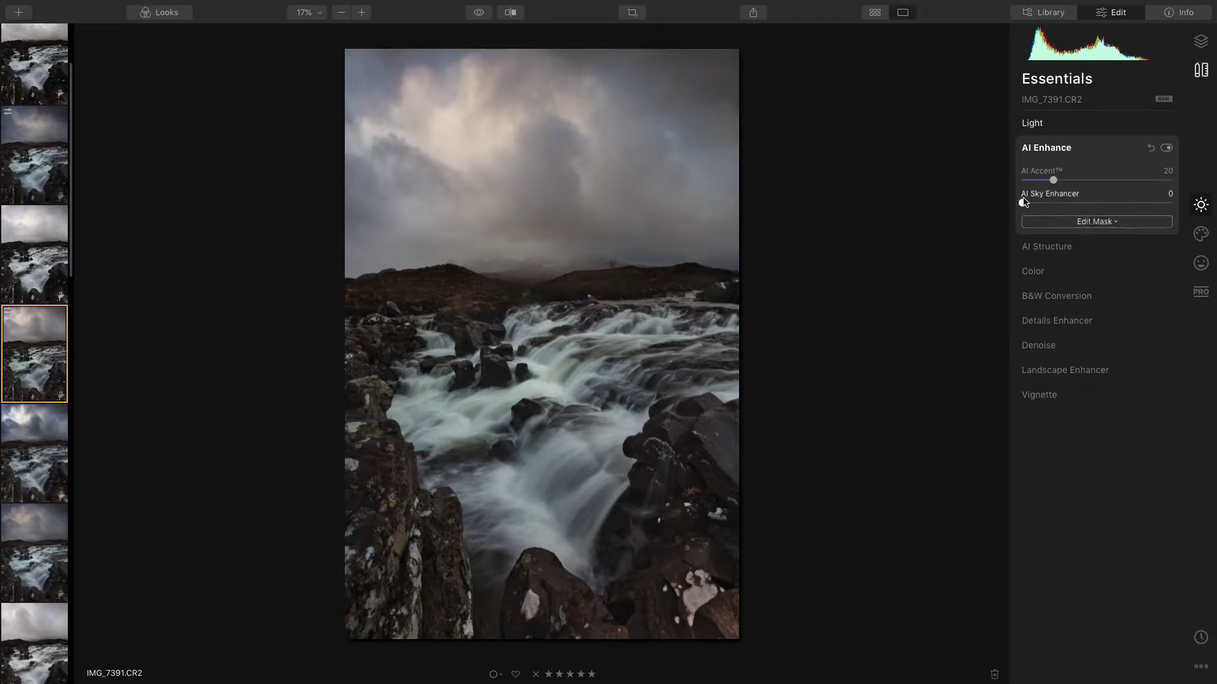
left_click_drag(1025, 206, 1071, 211)
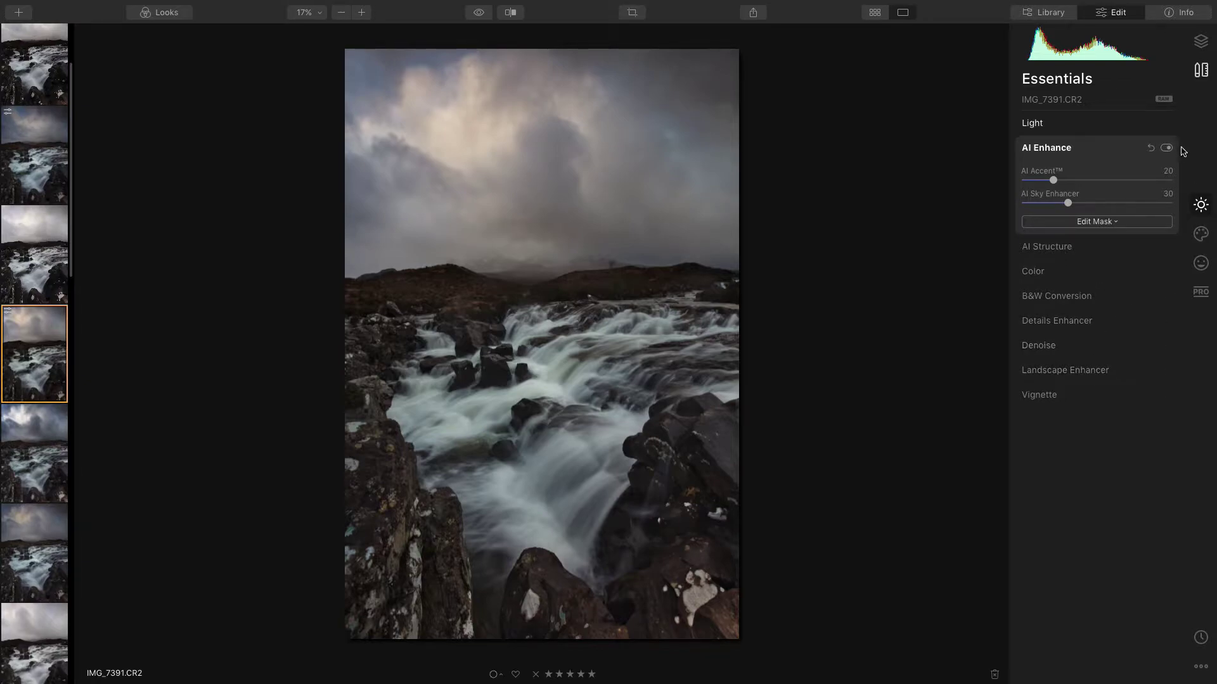
Orient an Adjustable Gradient near the horizon with a blend of 12, a shift of 53 and a 5° rotation.
left_click(1201, 293)
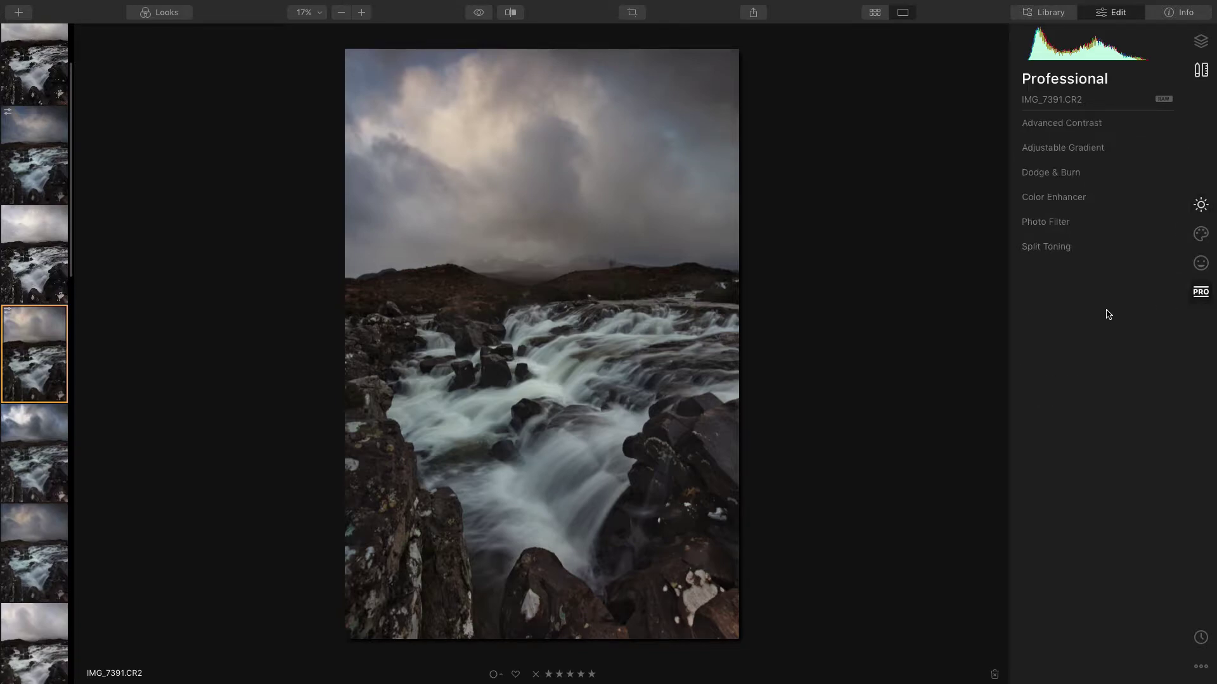
left_click(1064, 149)
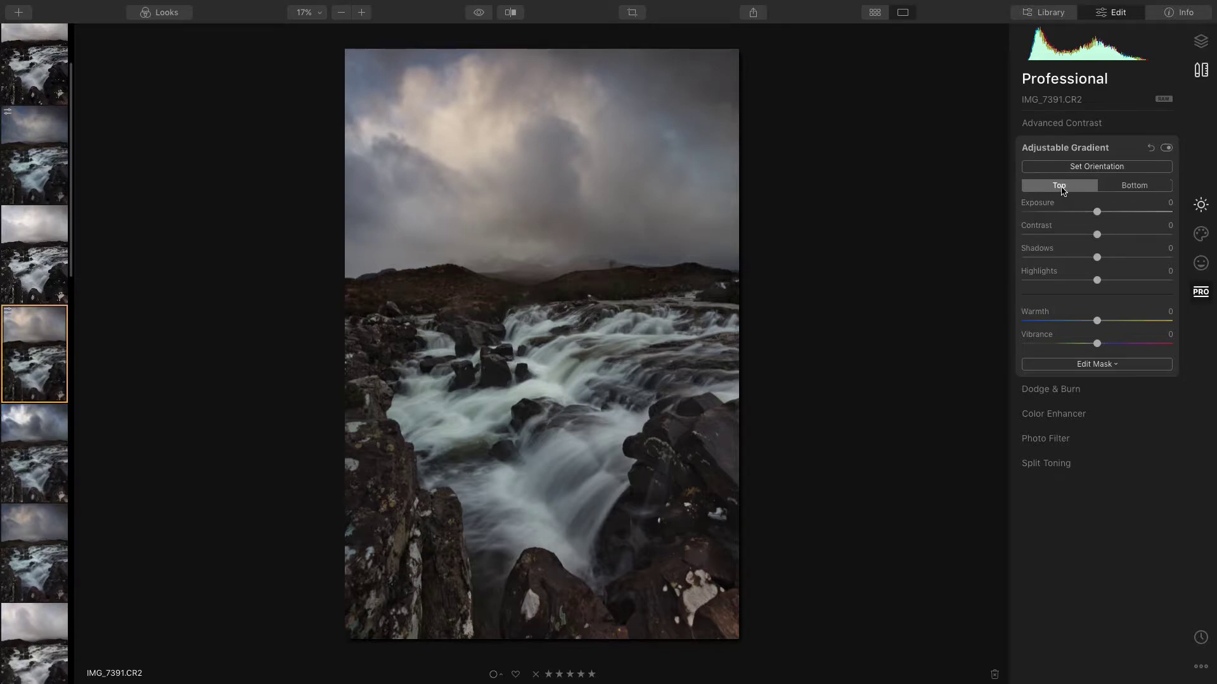
left_click(1097, 168)
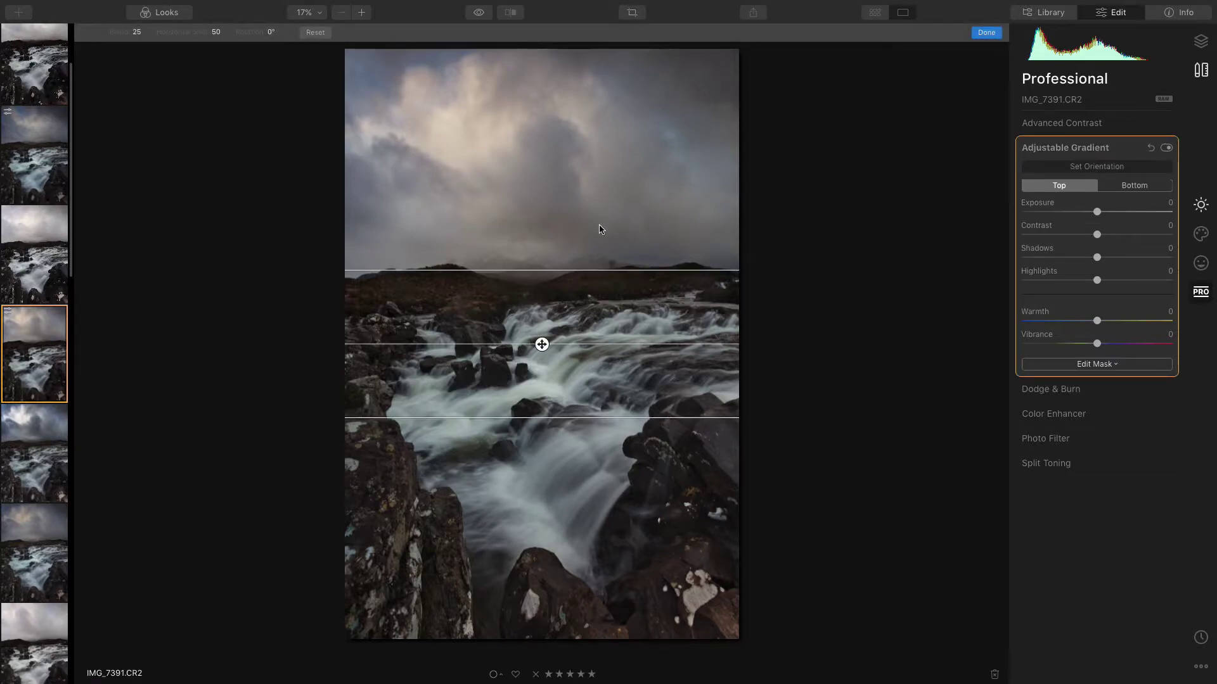
left_click_drag(542, 345, 545, 305)
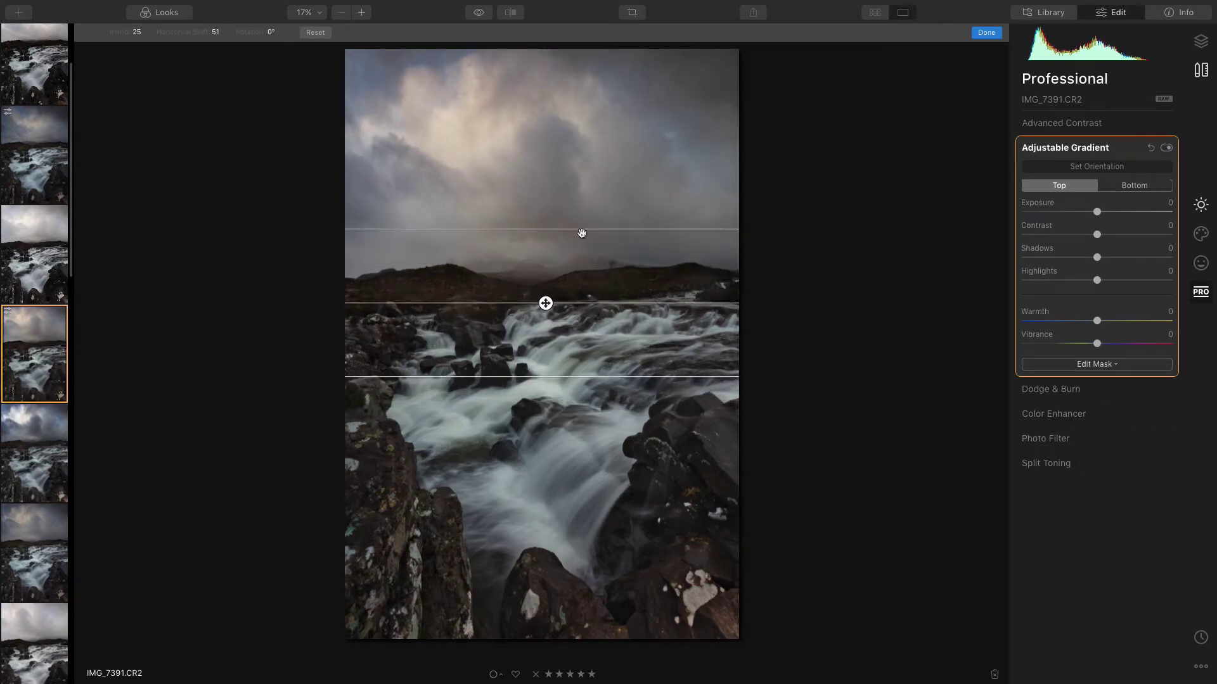
left_click_drag(585, 230, 577, 283)
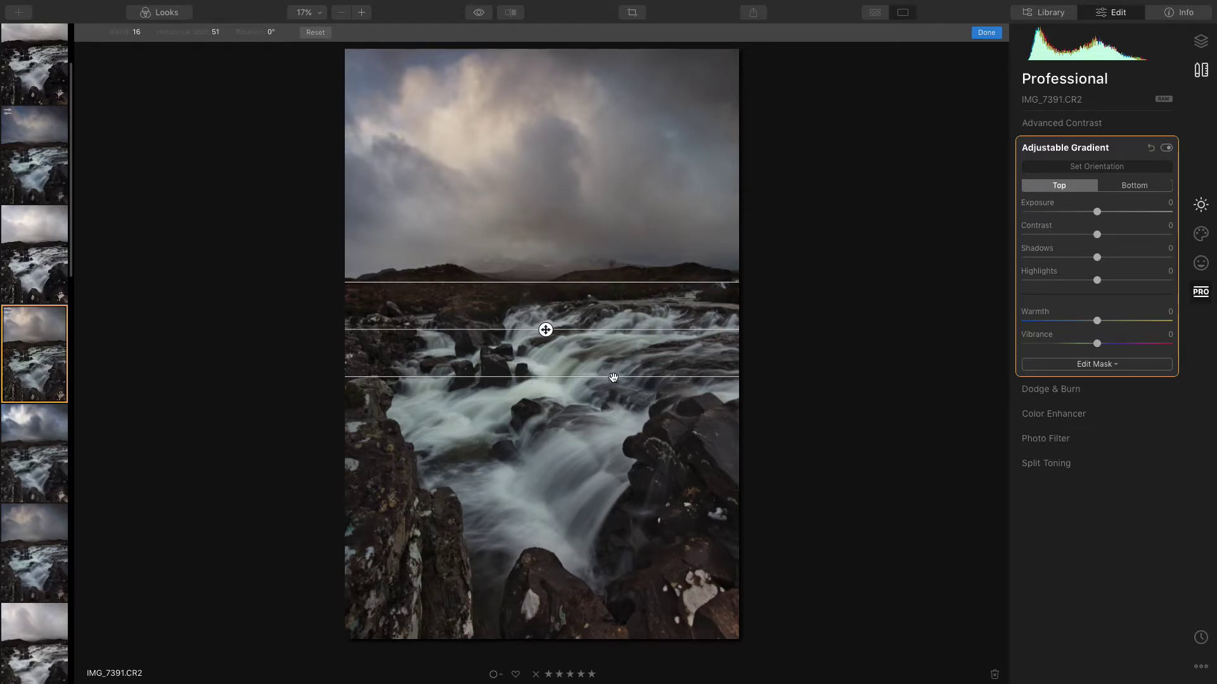
mouse_move(613, 377)
left_mouse_down()
mouse_move(624, 344)
mouse_move(619, 353)
left_mouse_up()
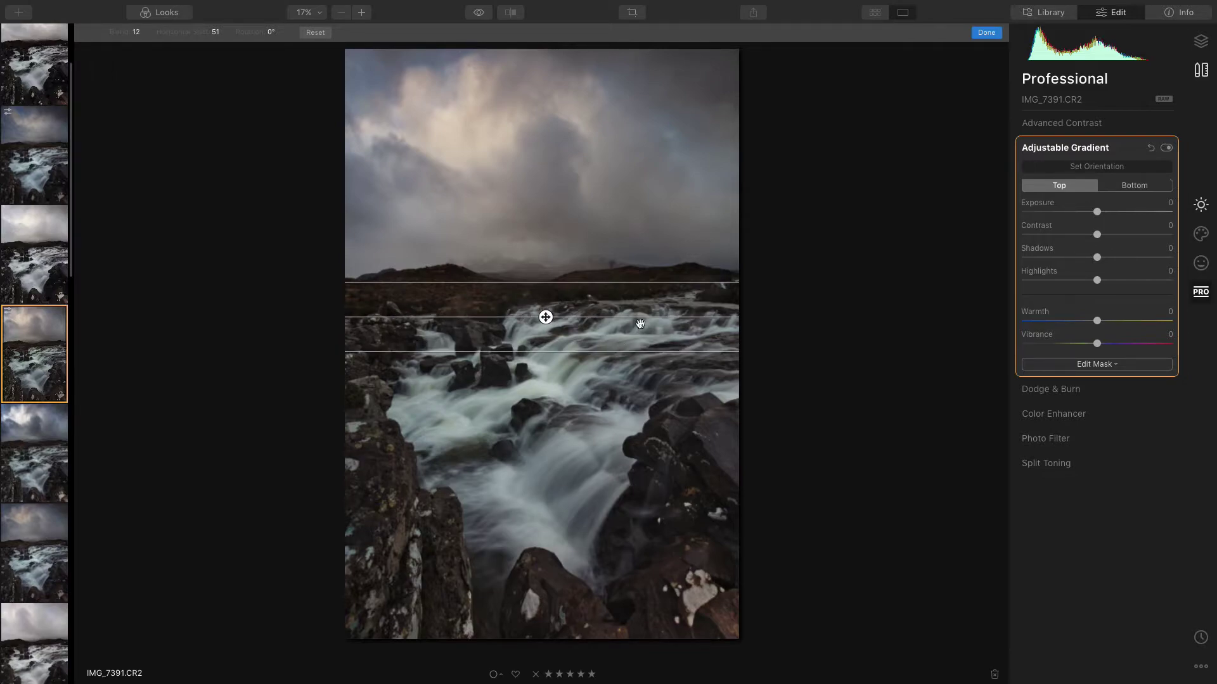
left_click_drag(642, 318, 618, 311)
left_click_drag(545, 317, 554, 289)
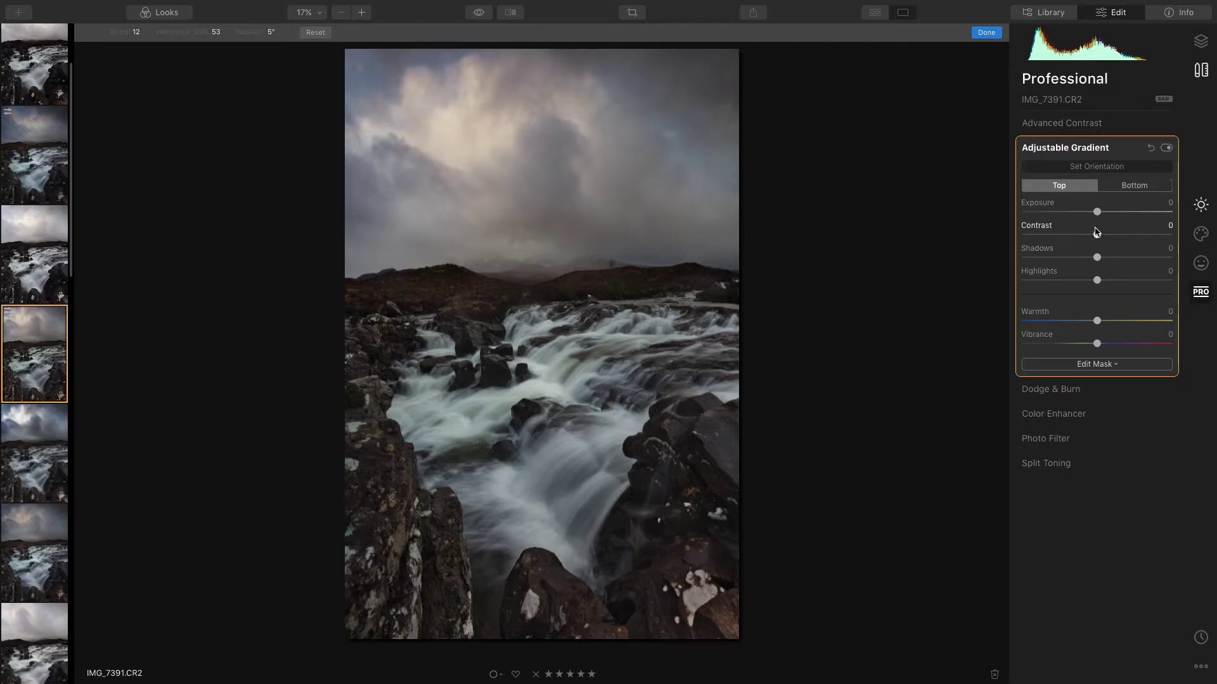
Set the top gradient's exposure to -33, shadows to 29, highlights to 28 and warmth to -7.
left_click_drag(1097, 213, 1071, 210)
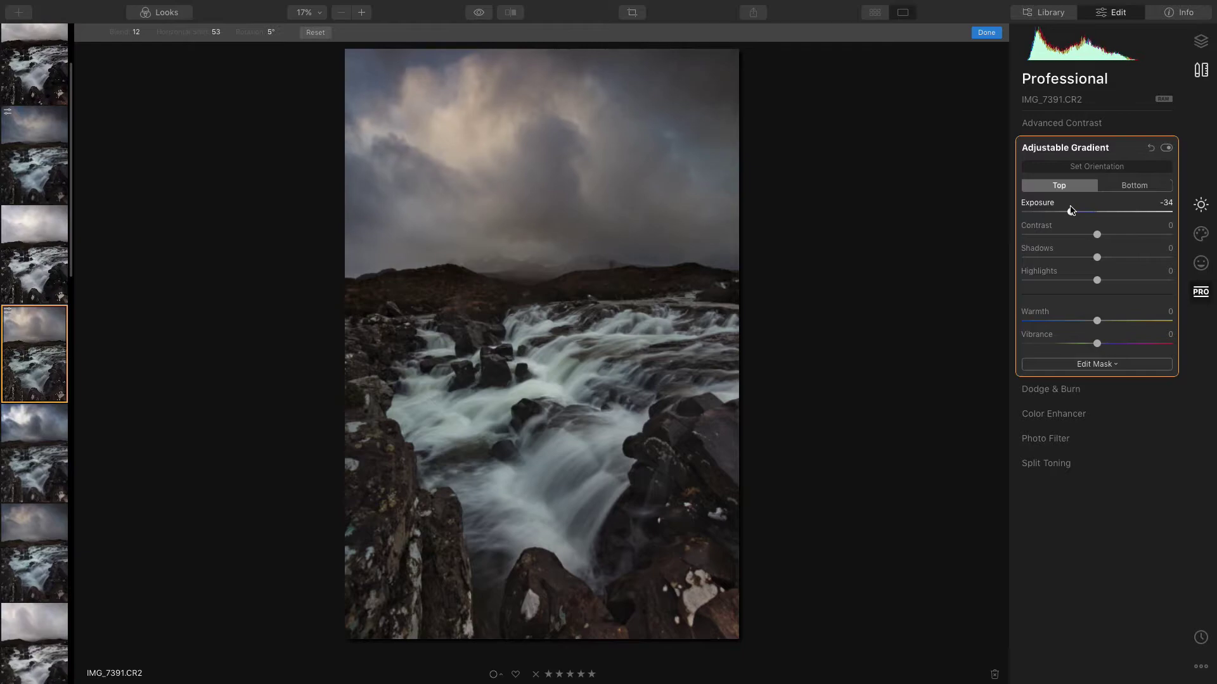
left_click_drag(1071, 210, 1071, 211)
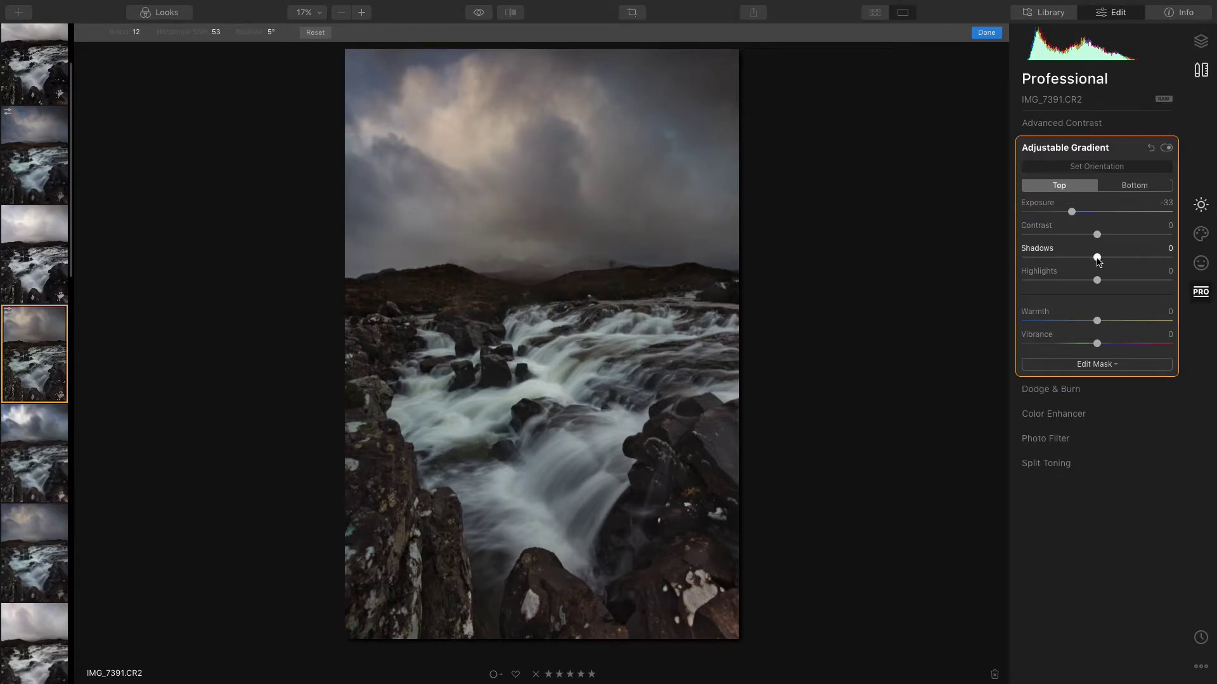
left_click_drag(1097, 259, 1121, 264)
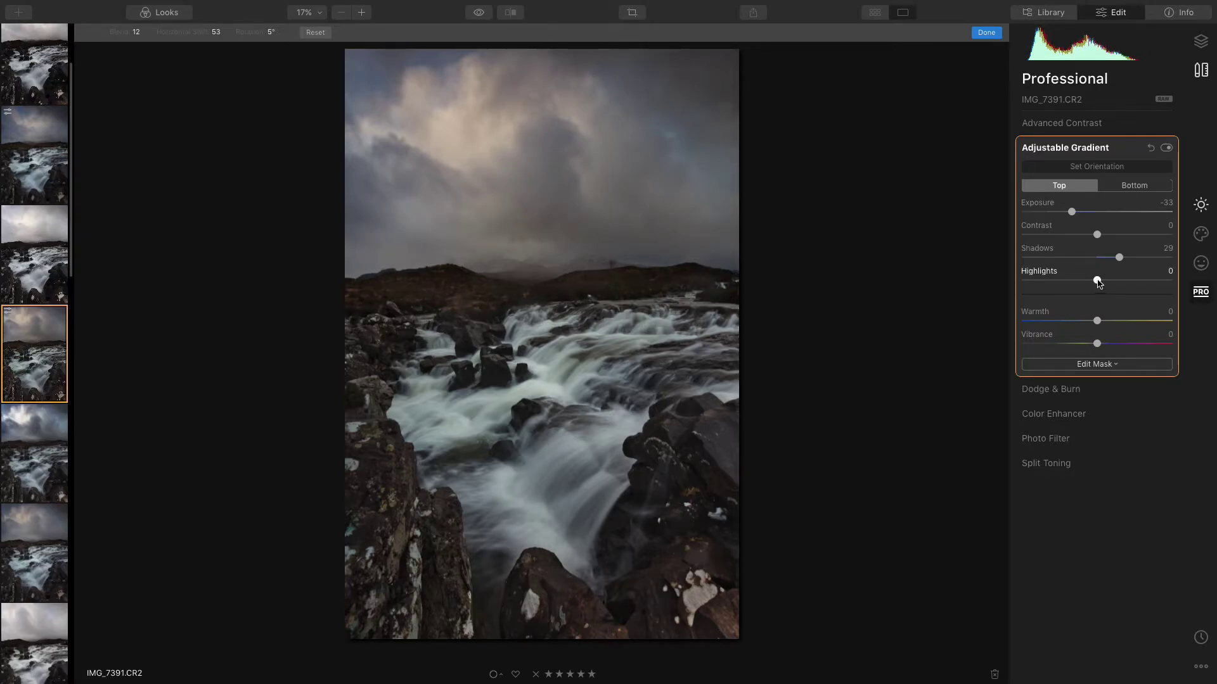
left_click_drag(1097, 282, 1119, 286)
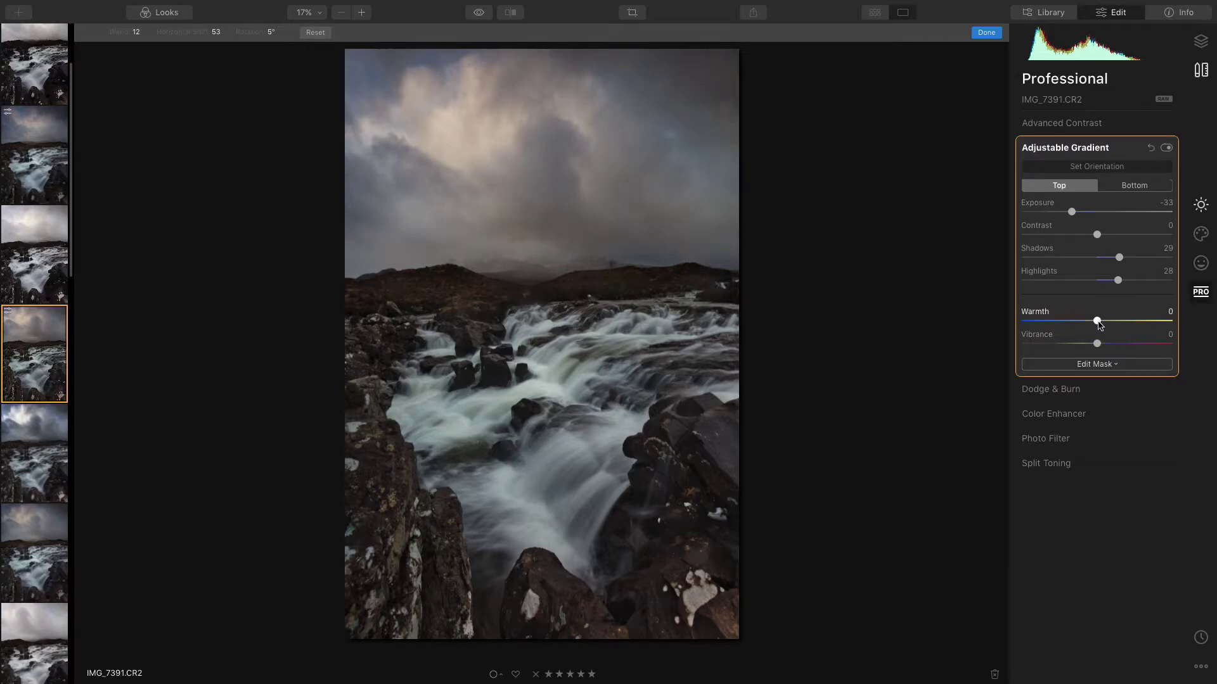
left_click_drag(1097, 323, 1094, 323)
mouse_move(572, 89)
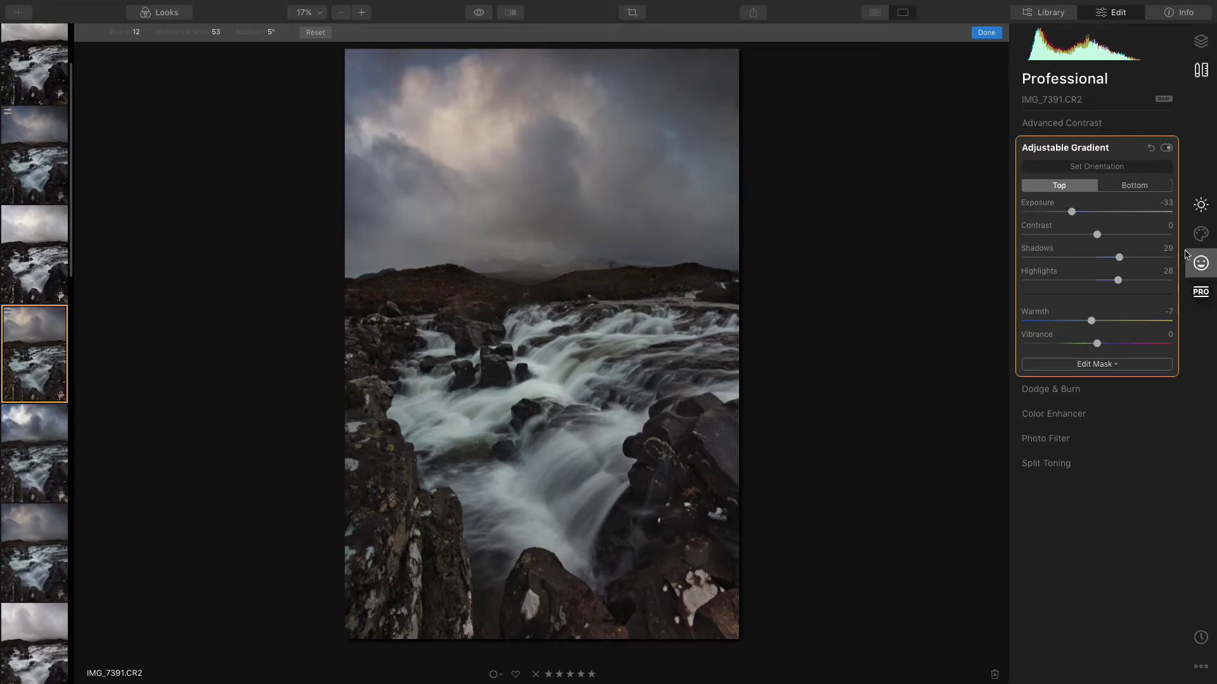
Set Shadows Contrast to 24 and Shadows Balance to 24 in Advanced Contrast.
left_click(1077, 124)
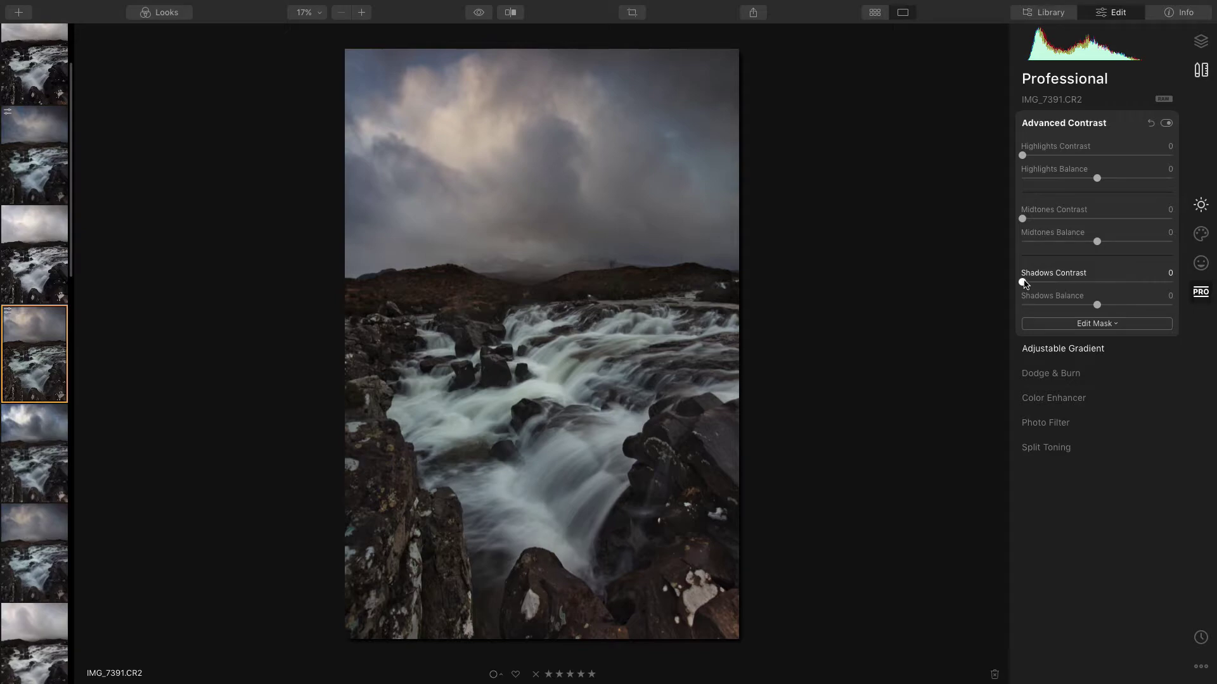
left_click_drag(1025, 283, 1063, 291)
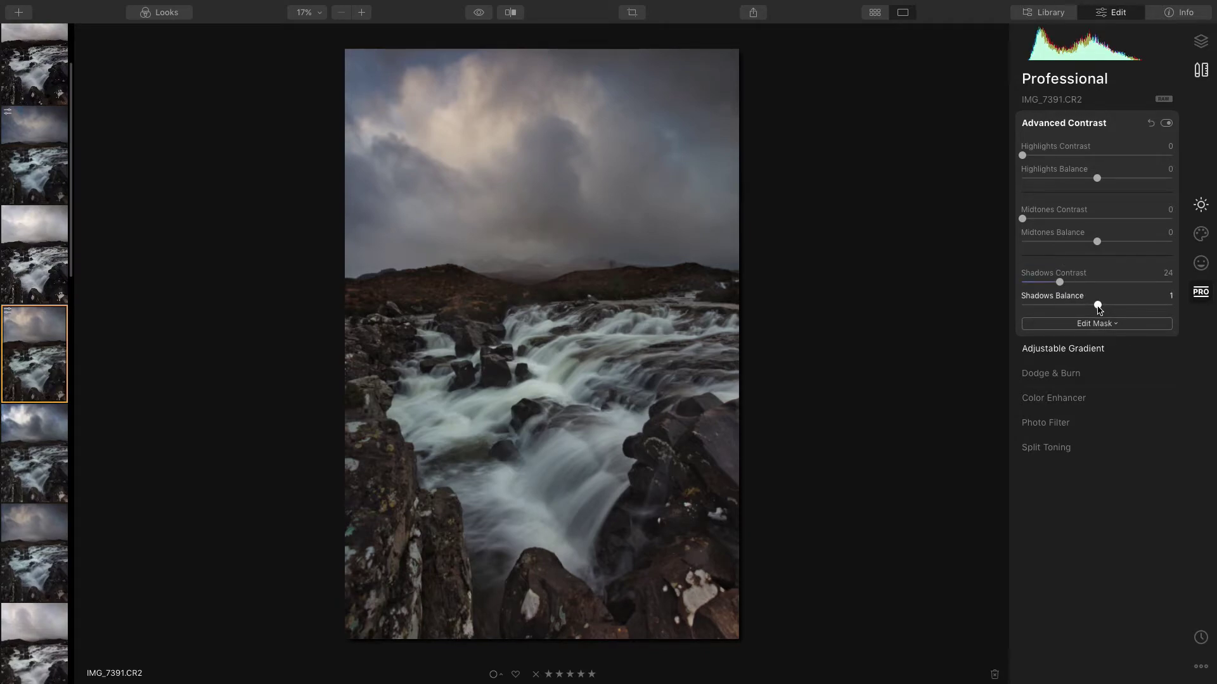
mouse_move(1097, 306)
left_mouse_down()
mouse_move(1040, 306)
mouse_move(1123, 308)
mouse_move(1095, 308)
mouse_move(1110, 313)
left_mouse_up()
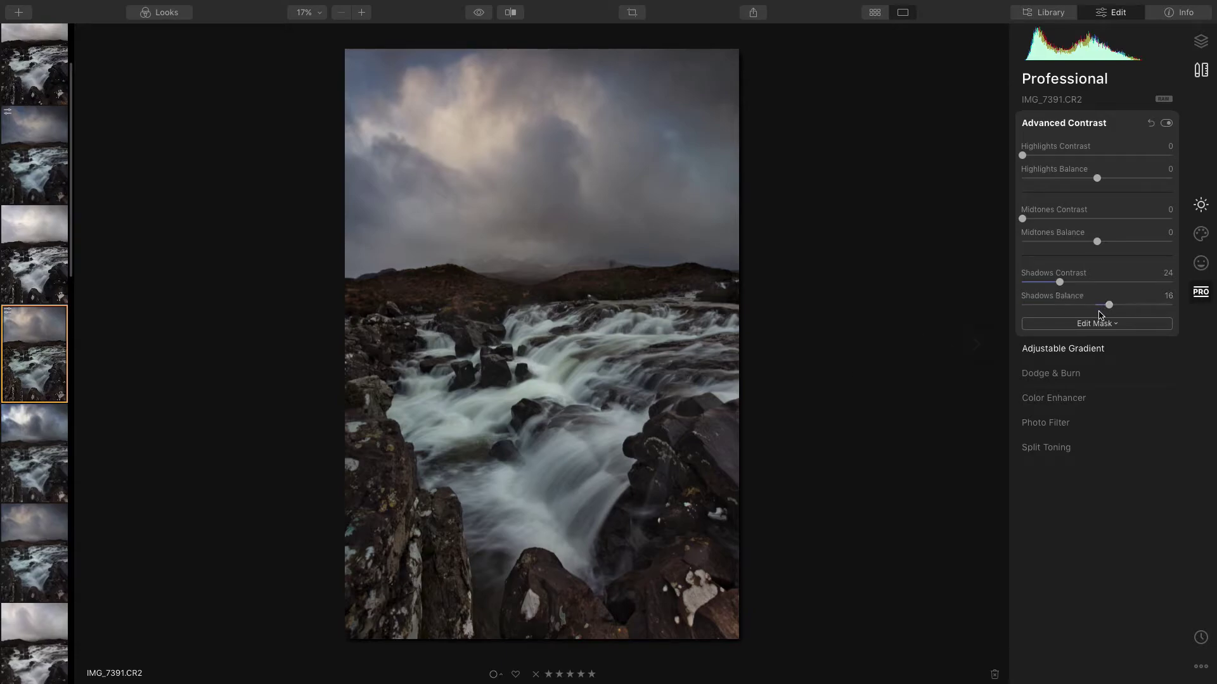
left_click_drag(1111, 308, 1116, 308)
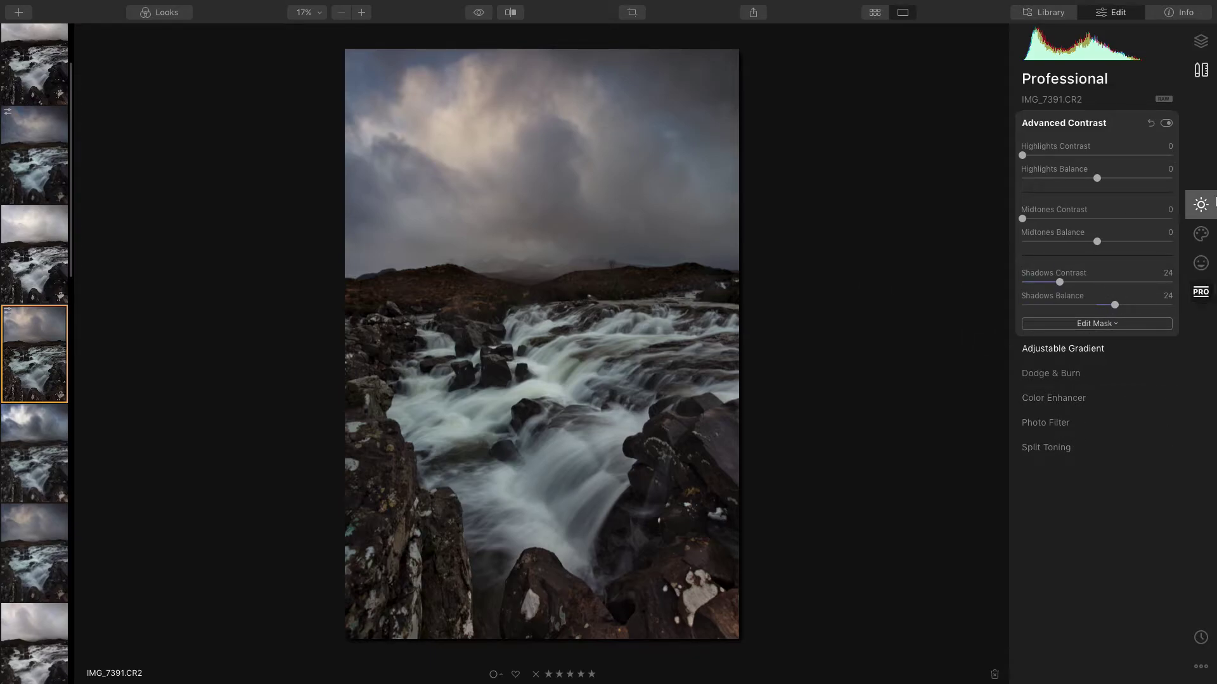
Add a post-crop vignette with an amount of -45, a size of 44 and a feather of 100.
left_click(1202, 207)
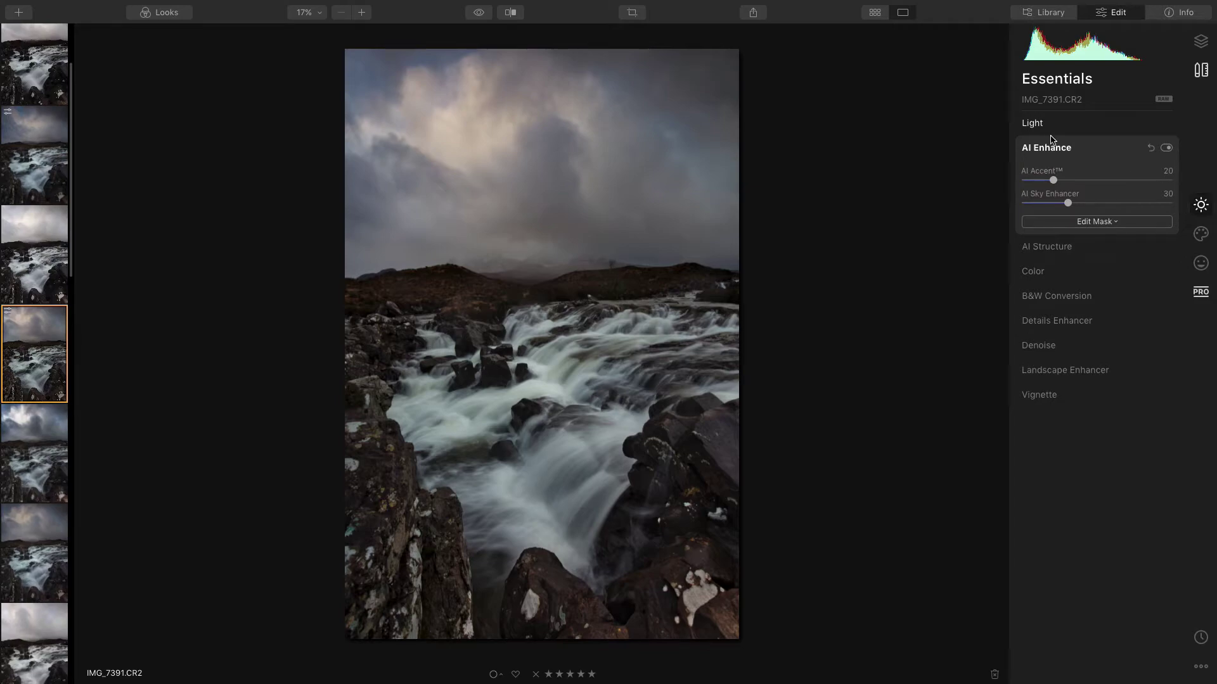
left_click(1049, 396)
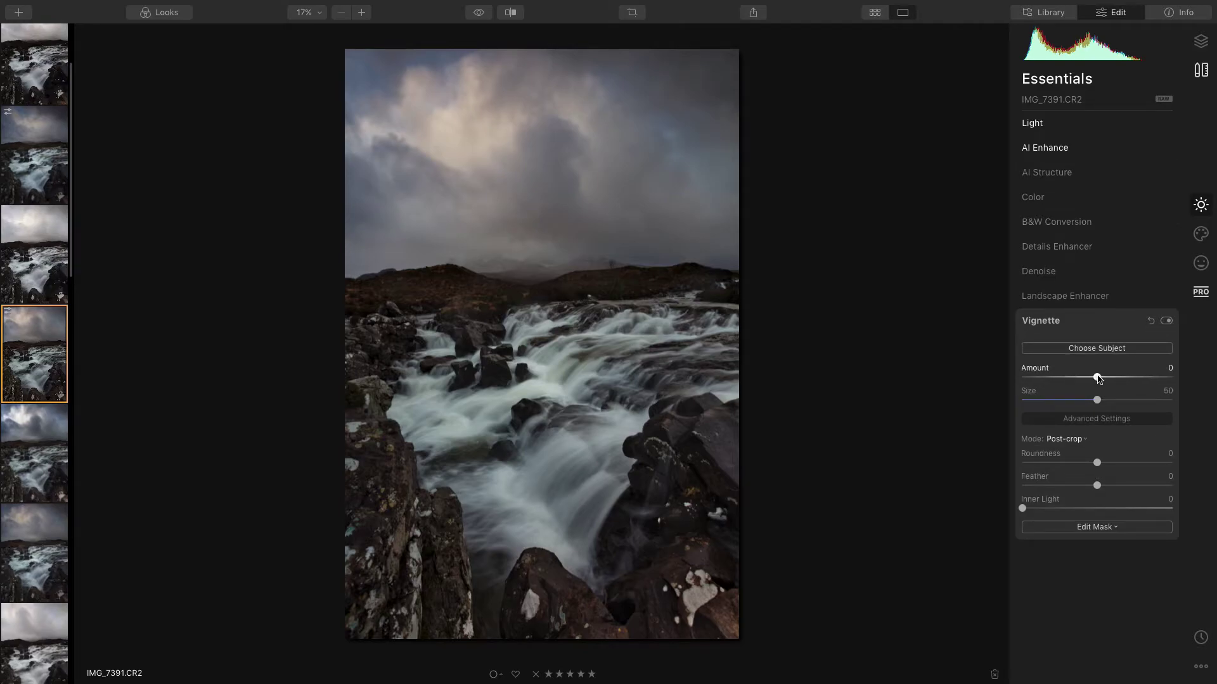
left_click_drag(1098, 378, 1002, 380)
left_click_drag(1096, 400, 1016, 403)
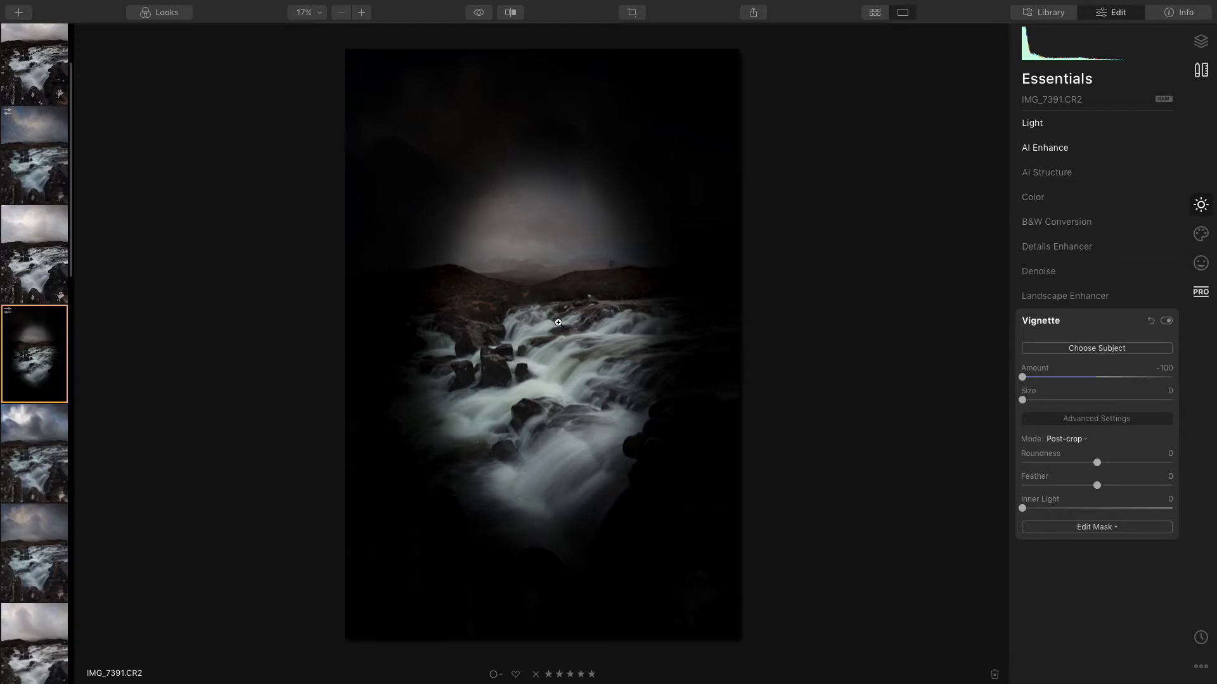
left_click_drag(1097, 486, 1170, 486)
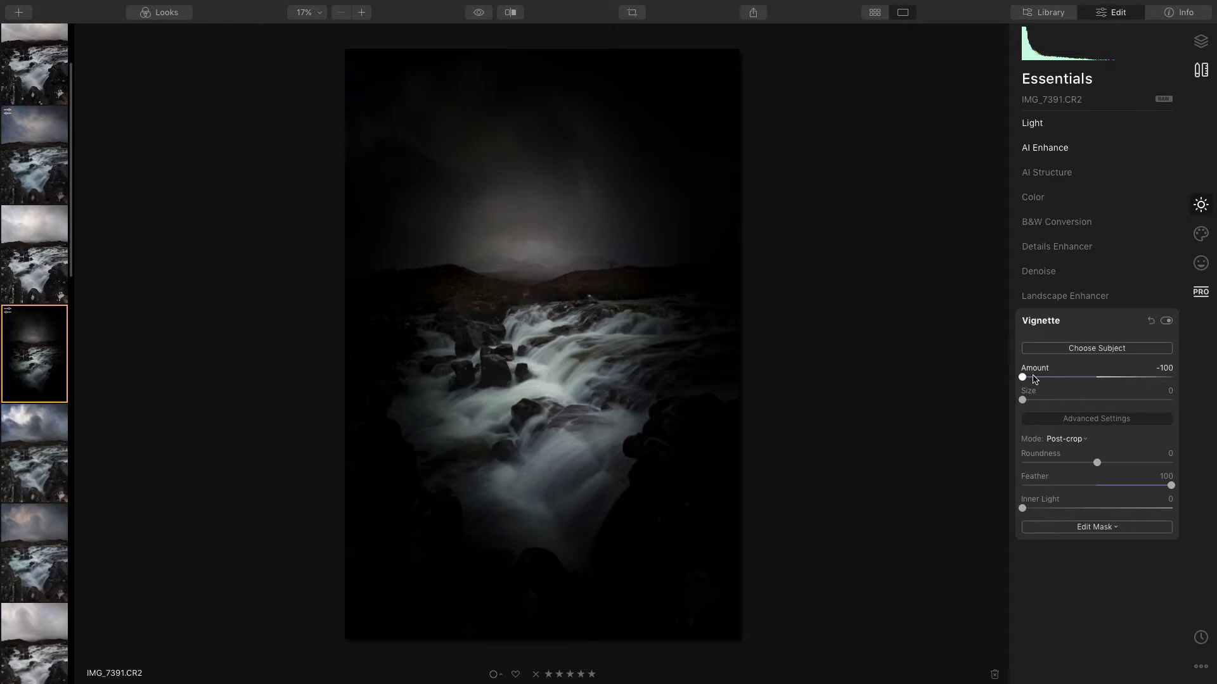
left_click_drag(1026, 404, 1084, 416)
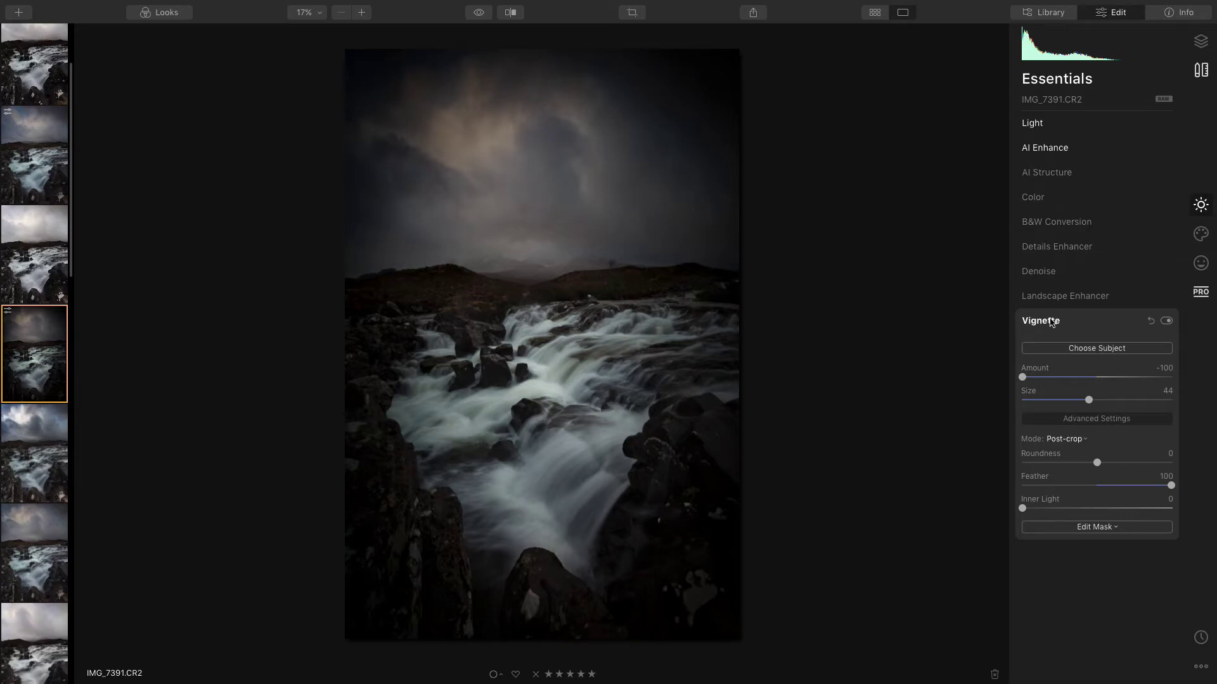
left_click_drag(1023, 379, 1057, 386)
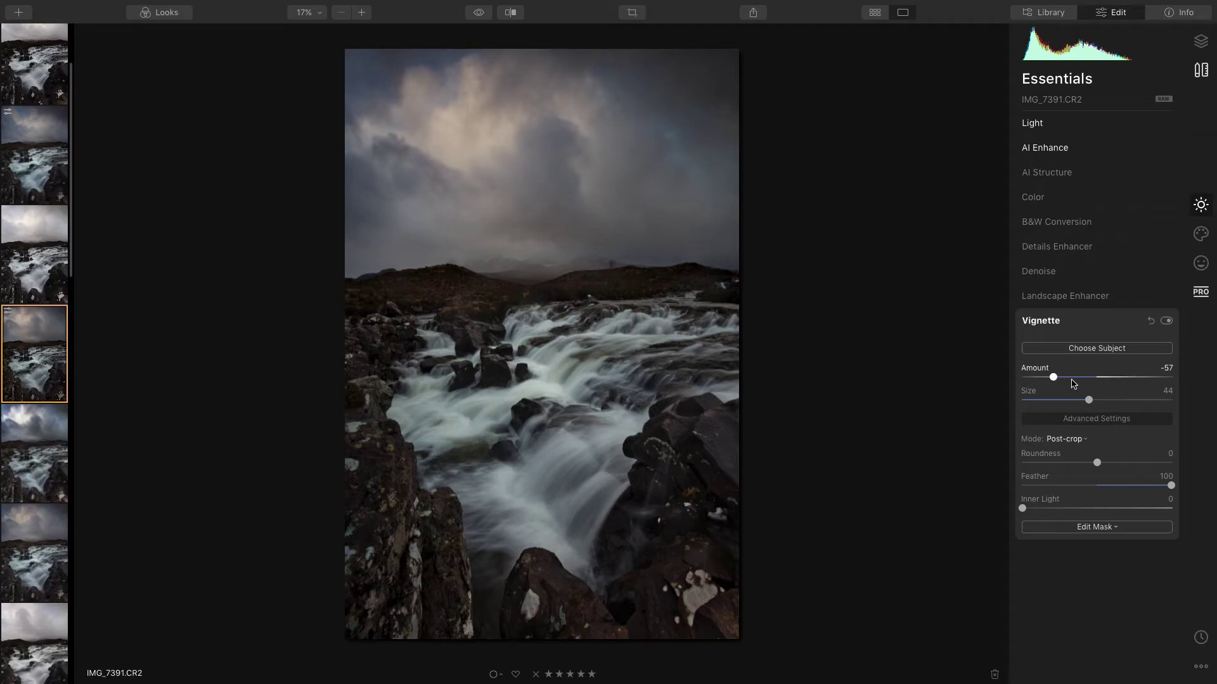
left_click_drag(1056, 380, 1065, 378)
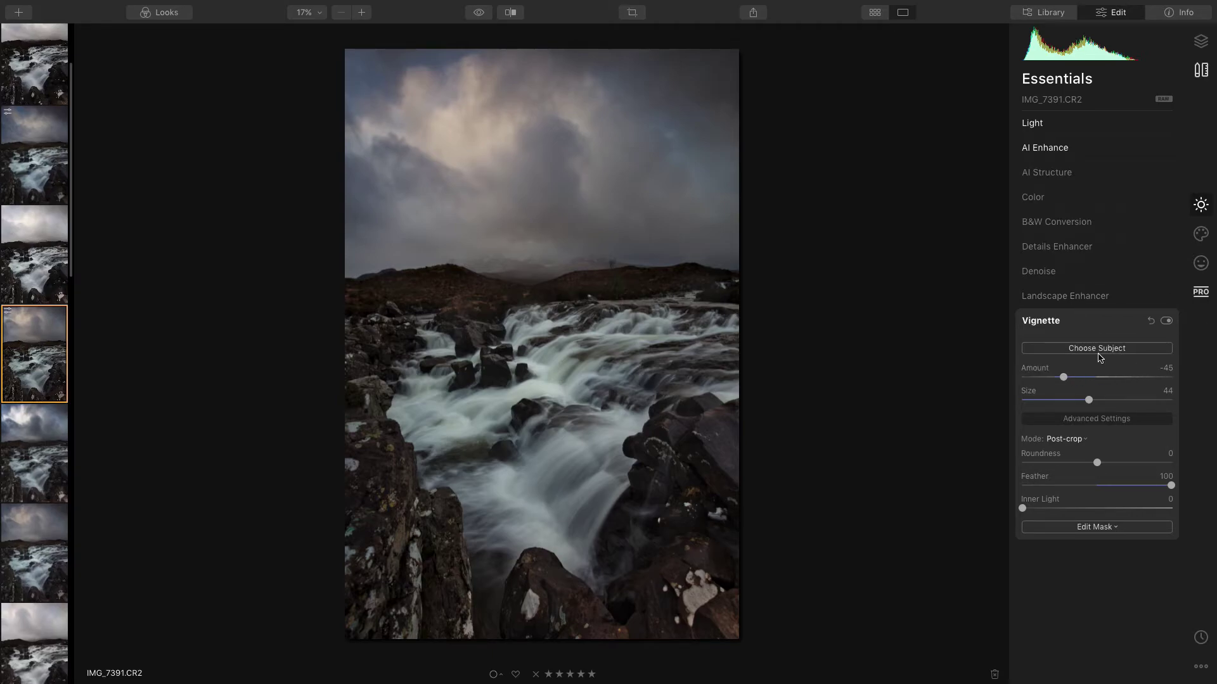
left_click(1057, 323)
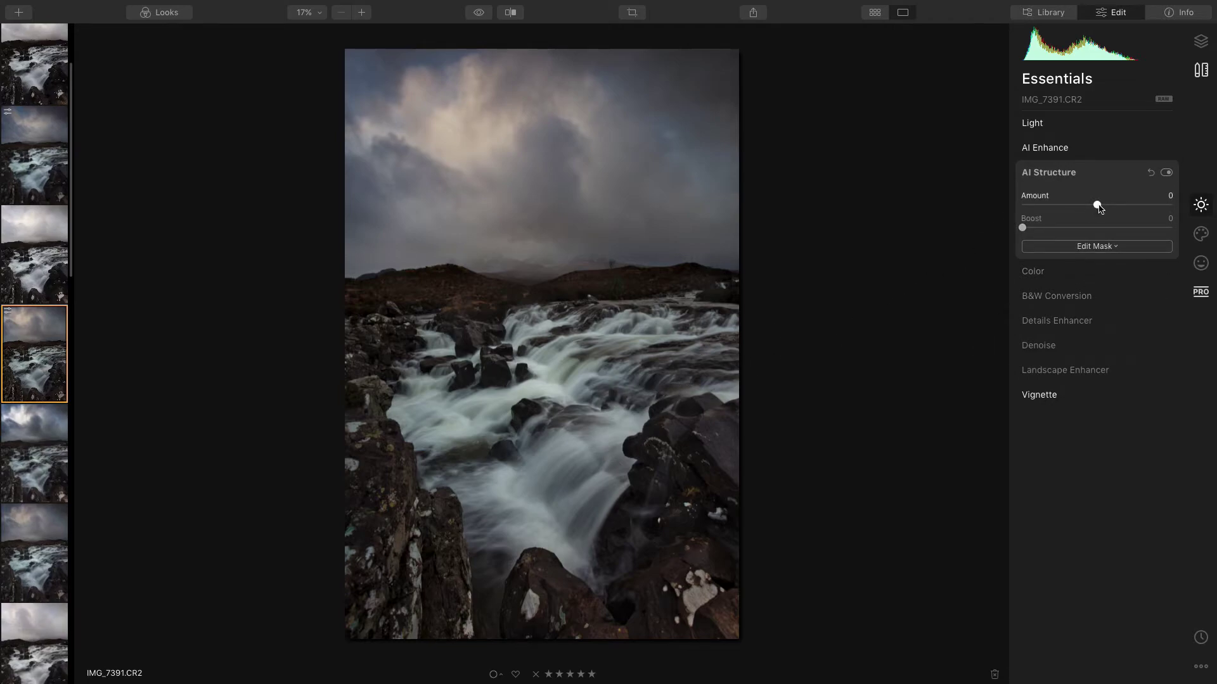
Set the AI Structure amount to 15 and compare the photo with and without the filter.
mouse_move(1100, 208)
left_mouse_down()
mouse_move(1148, 218)
mouse_move(1109, 212)
left_mouse_up()
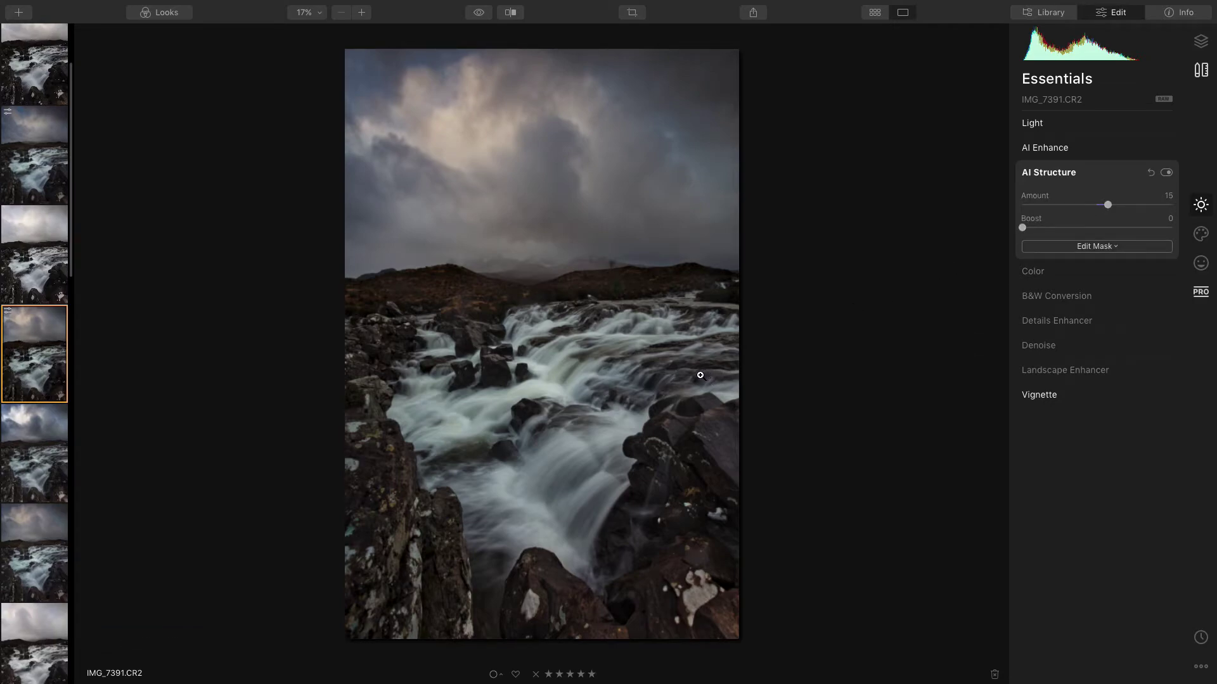
left_click(1167, 173)
left_click(1166, 173)
left_click(1167, 173)
left_click(1167, 173)
left_click(1166, 173)
left_click(1167, 173)
left_click(1167, 174)
left_click(1167, 174)
left_click(1167, 173)
left_click(1167, 173)
left_click(1167, 174)
left_click(1166, 174)
left_click(1167, 174)
left_click(1167, 173)
Set Small Details to 18 in Details Enhancer, checking the effect at 100% and the overall edit before and after.
left_click(1069, 321)
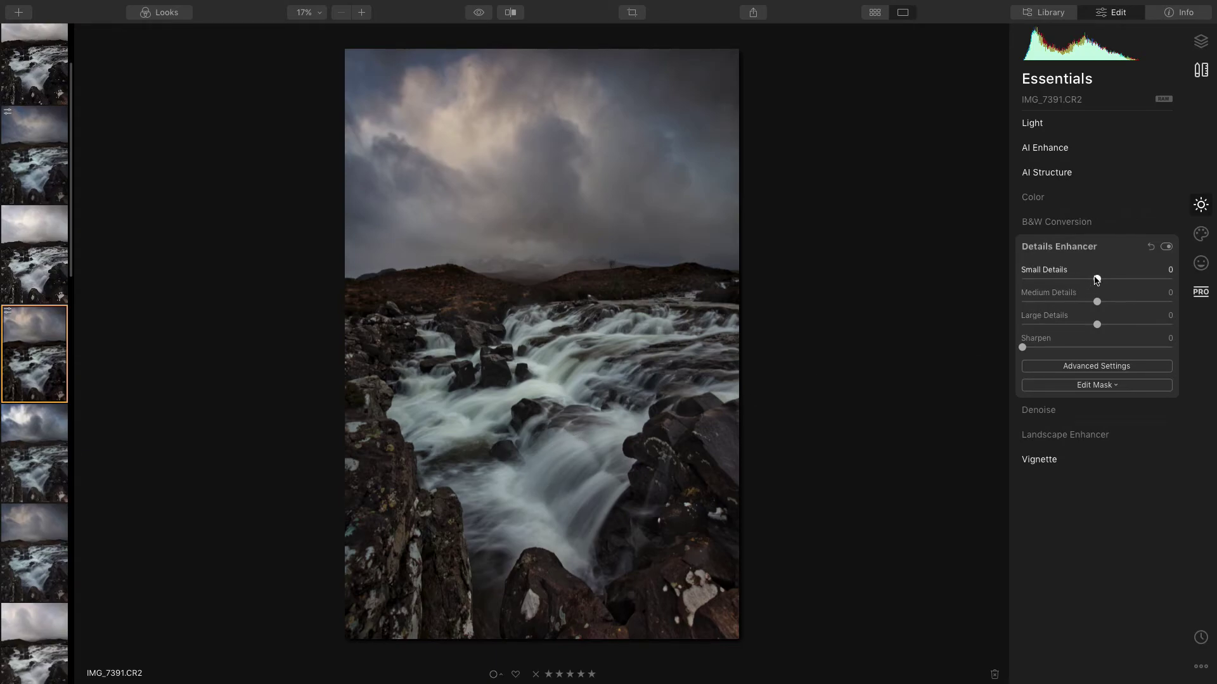
left_click(574, 451)
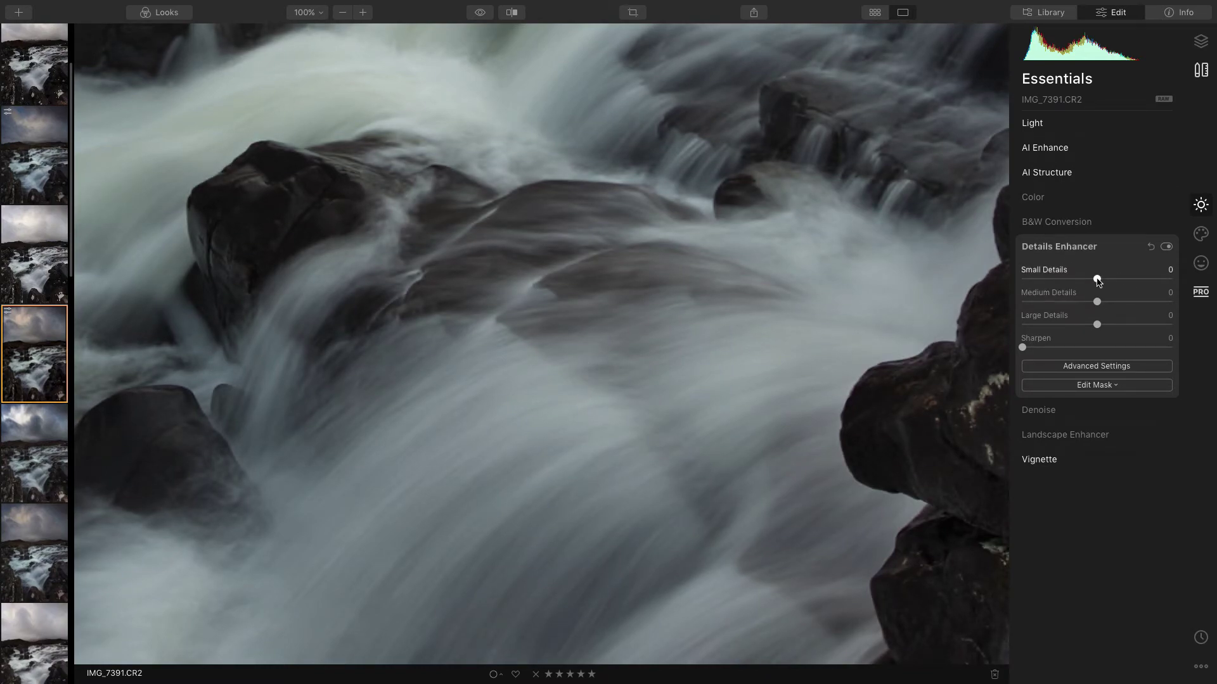
mouse_move(1096, 280)
left_mouse_down()
mouse_move(1018, 284)
mouse_move(1147, 290)
mouse_move(1112, 289)
left_mouse_up()
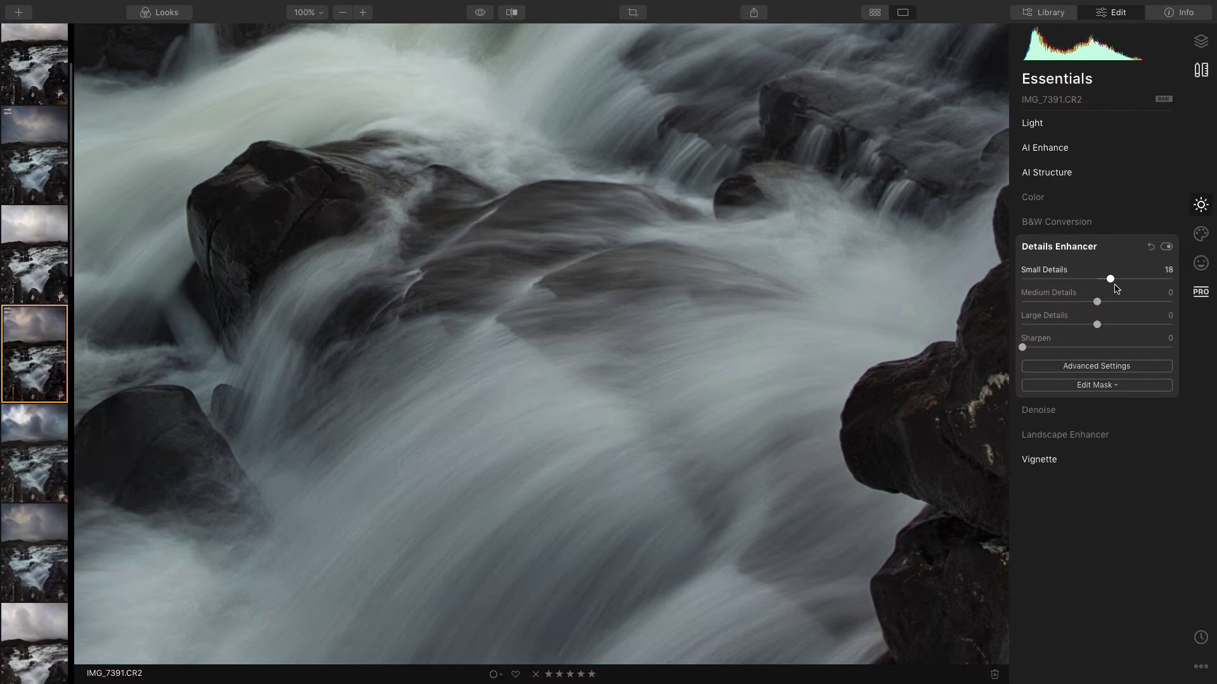
left_click(1166, 247)
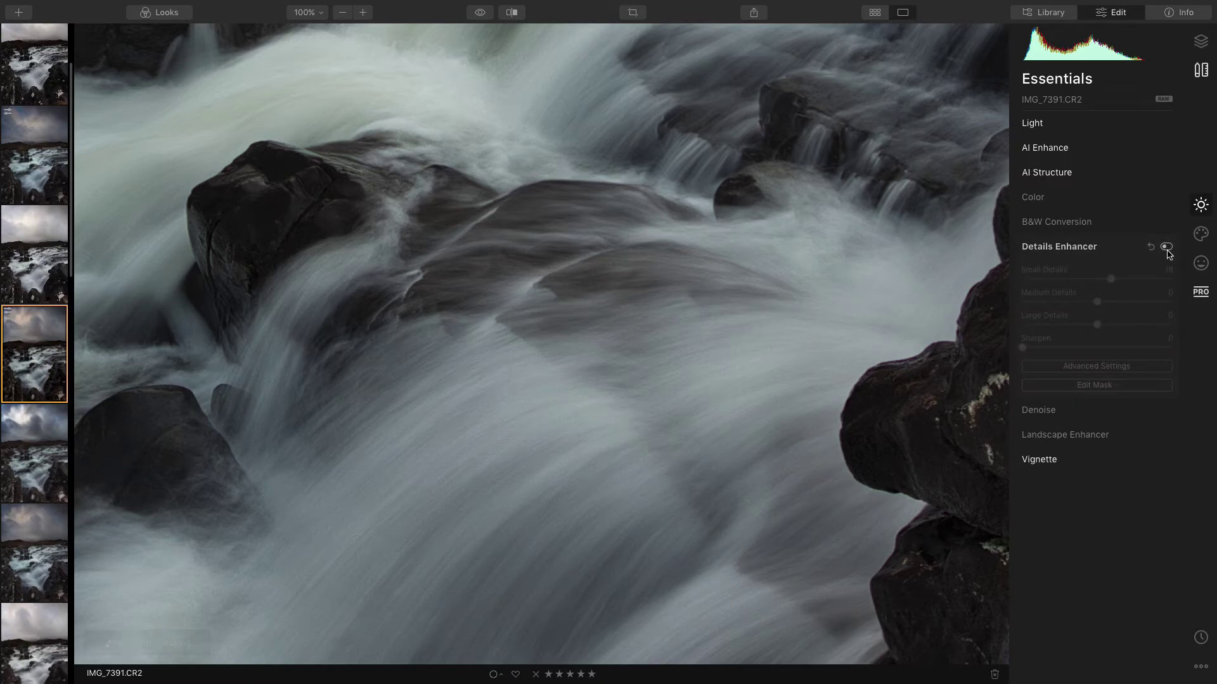
left_click(1167, 247)
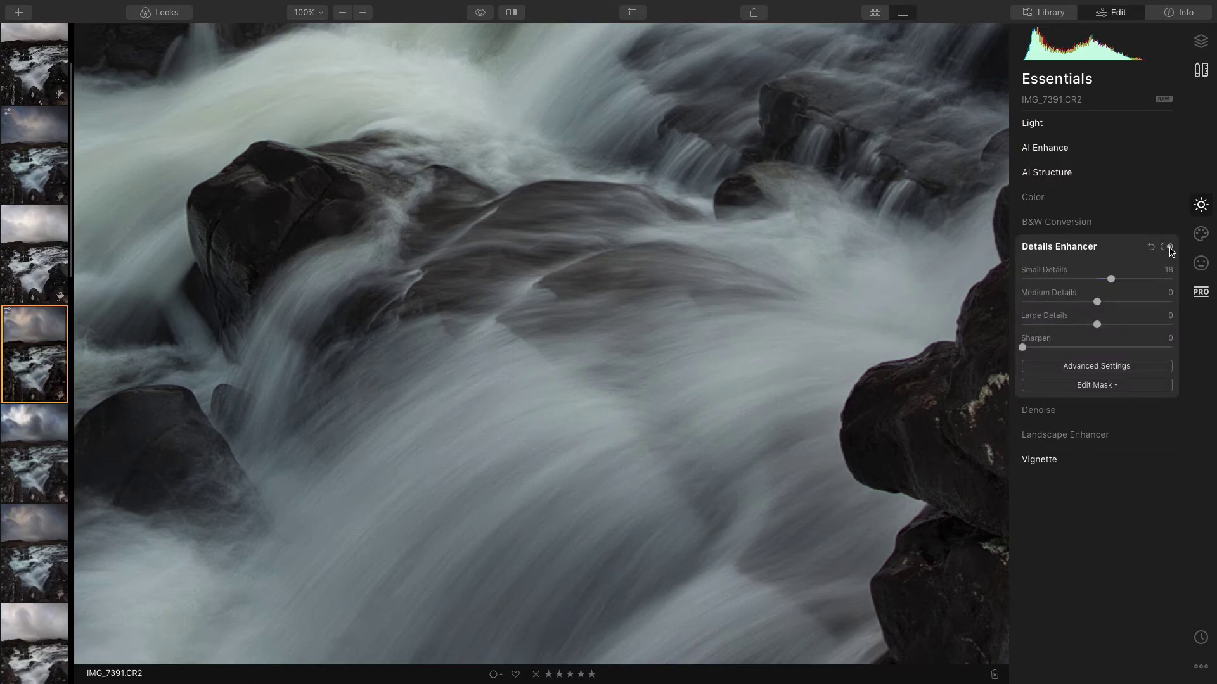
left_click(1166, 247)
left_click(1166, 247)
left_click(1067, 248)
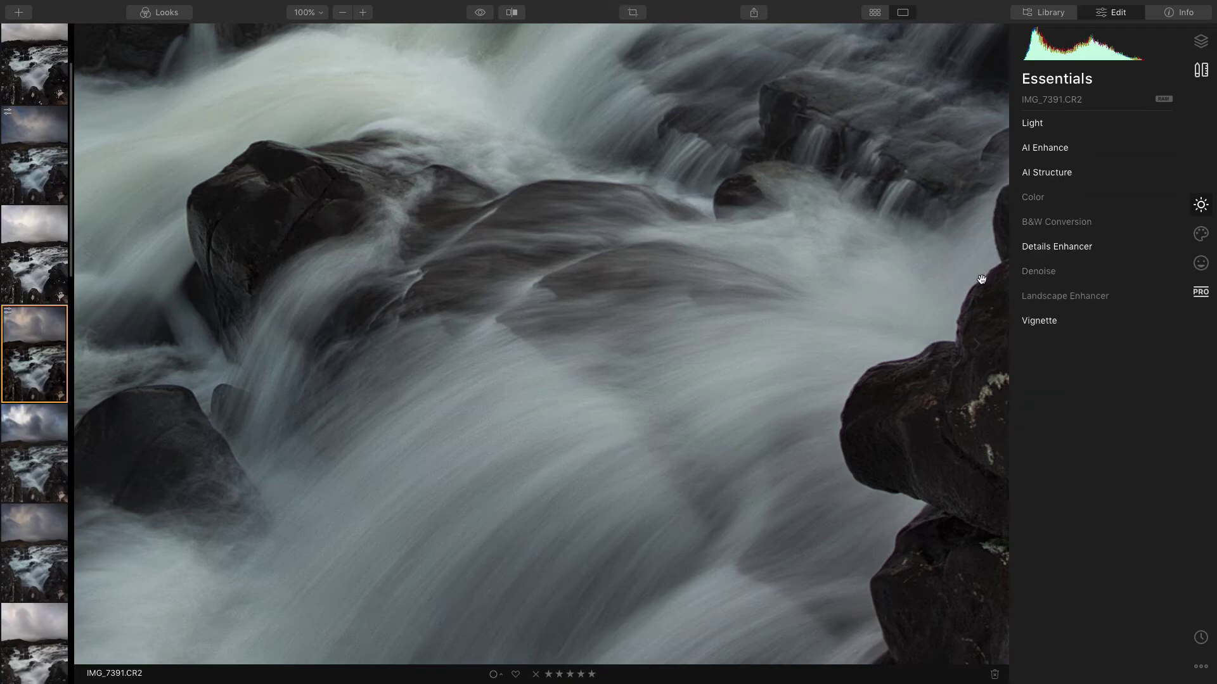
left_click(536, 361)
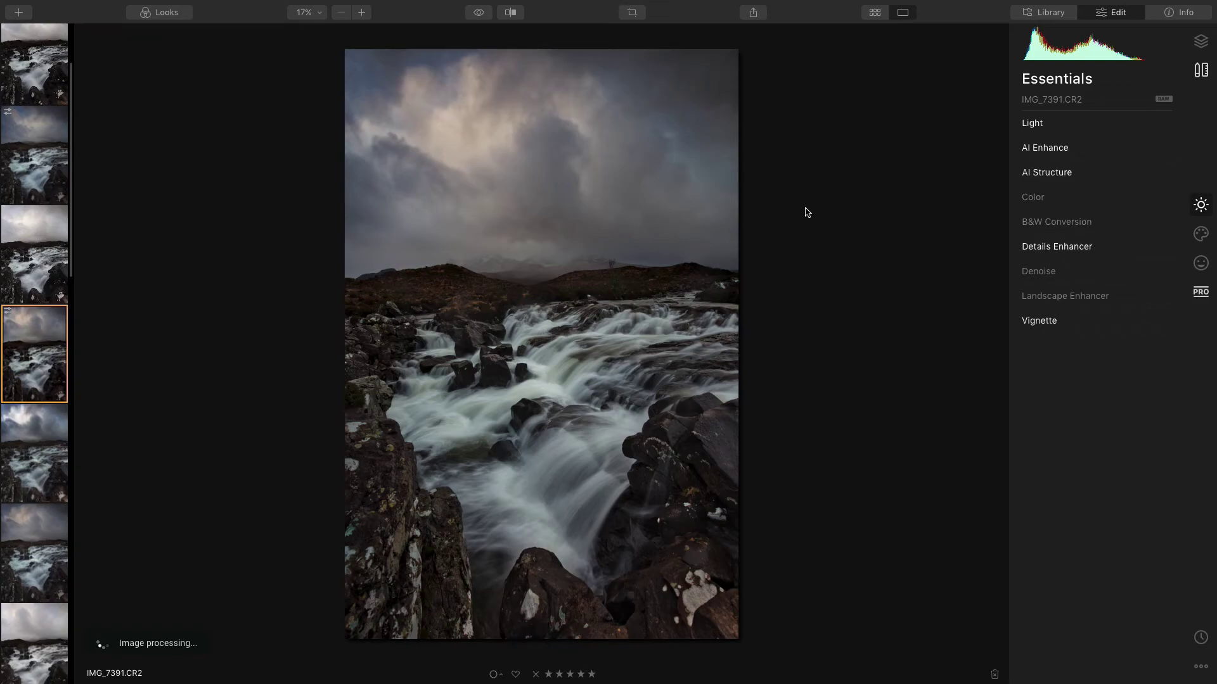
left_click_drag(477, 14, 480, 18)
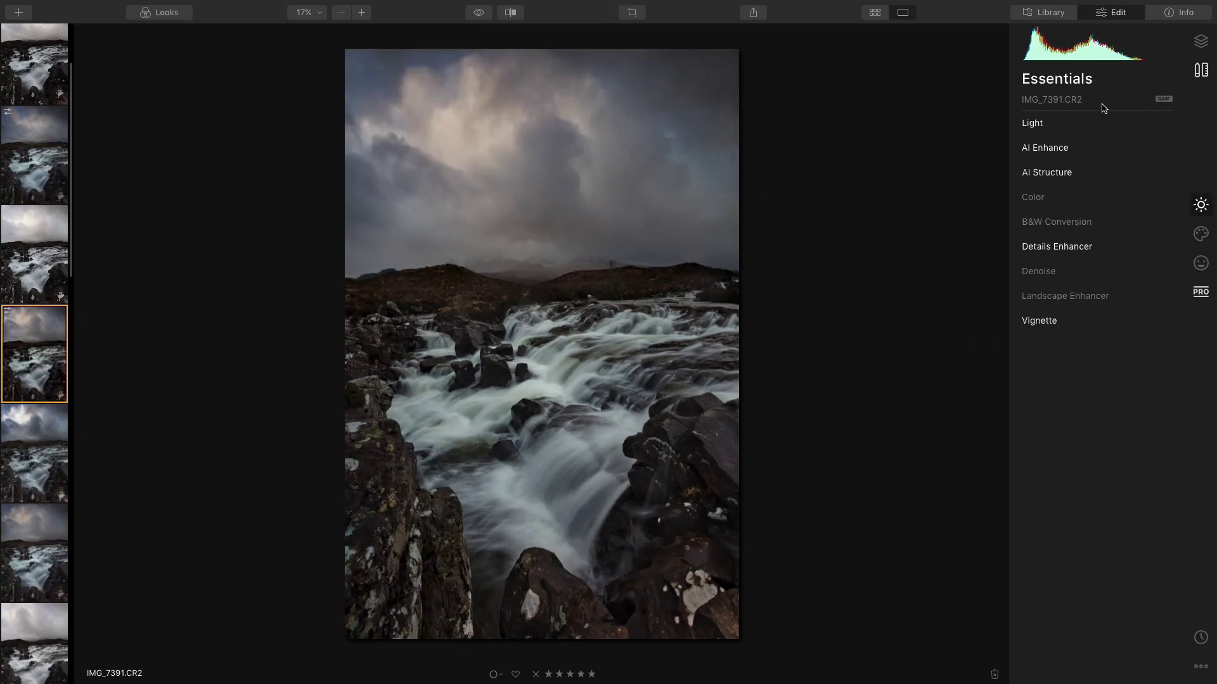
Mark seven spots across the cloudy sky with the Erase tool, remove them and apply the result.
left_click(1200, 71)
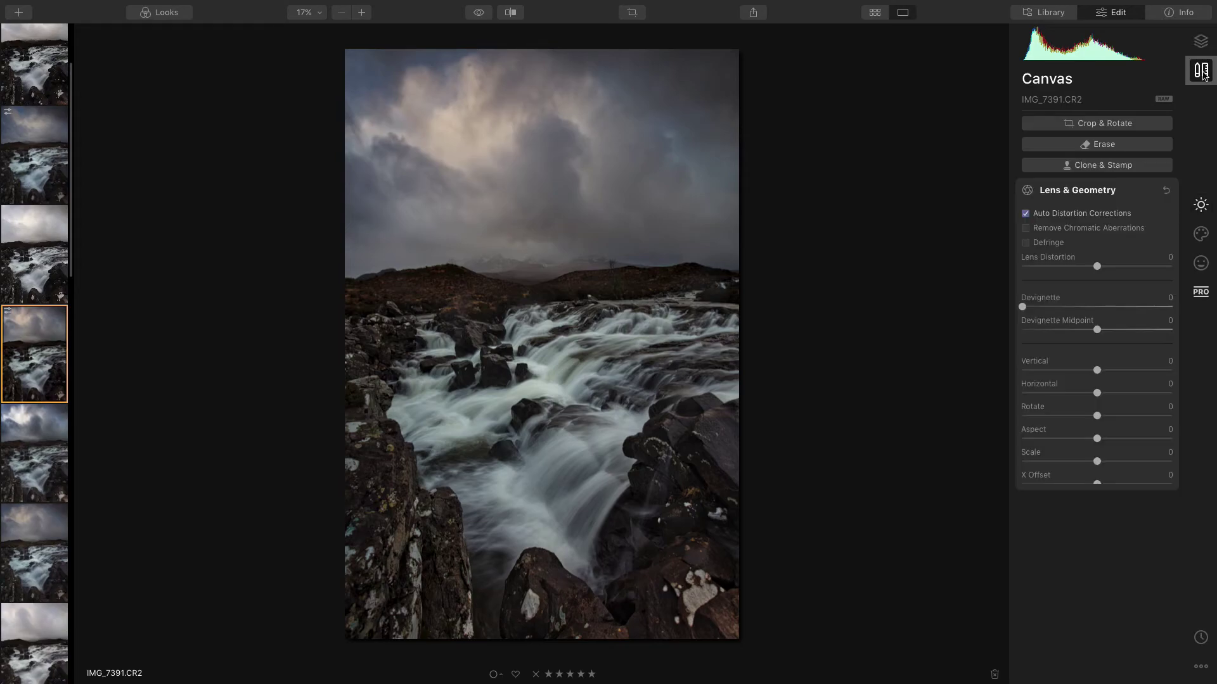
left_click(1101, 146)
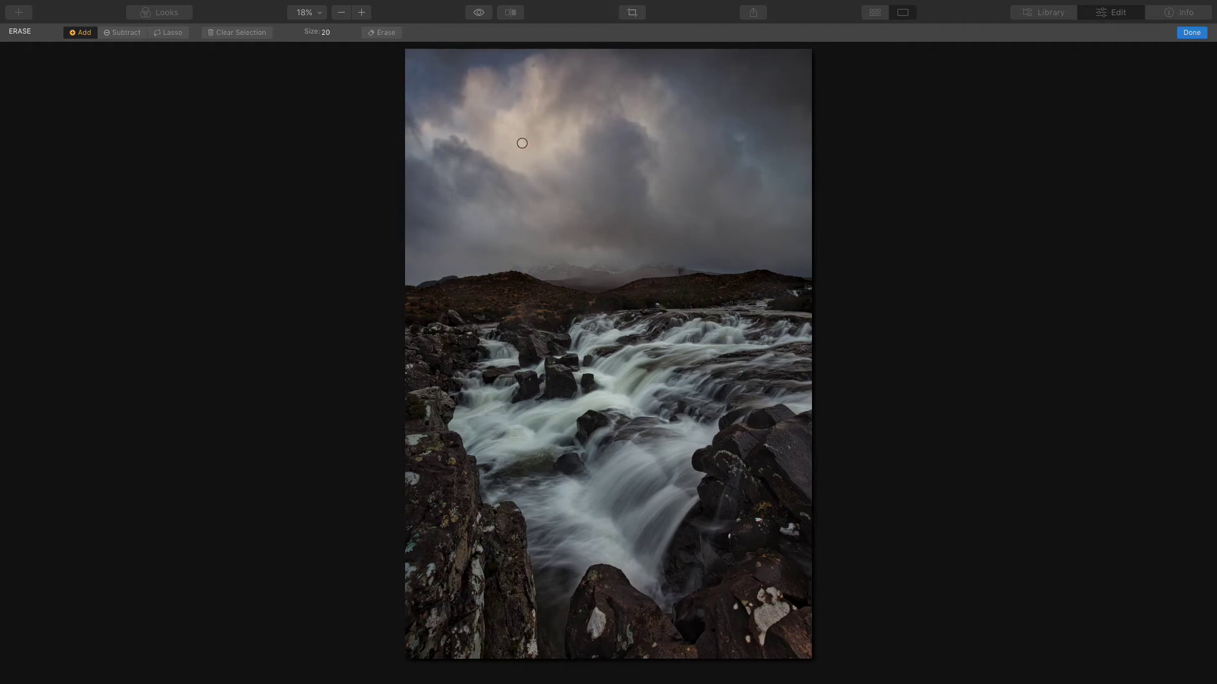
key("super+equal")
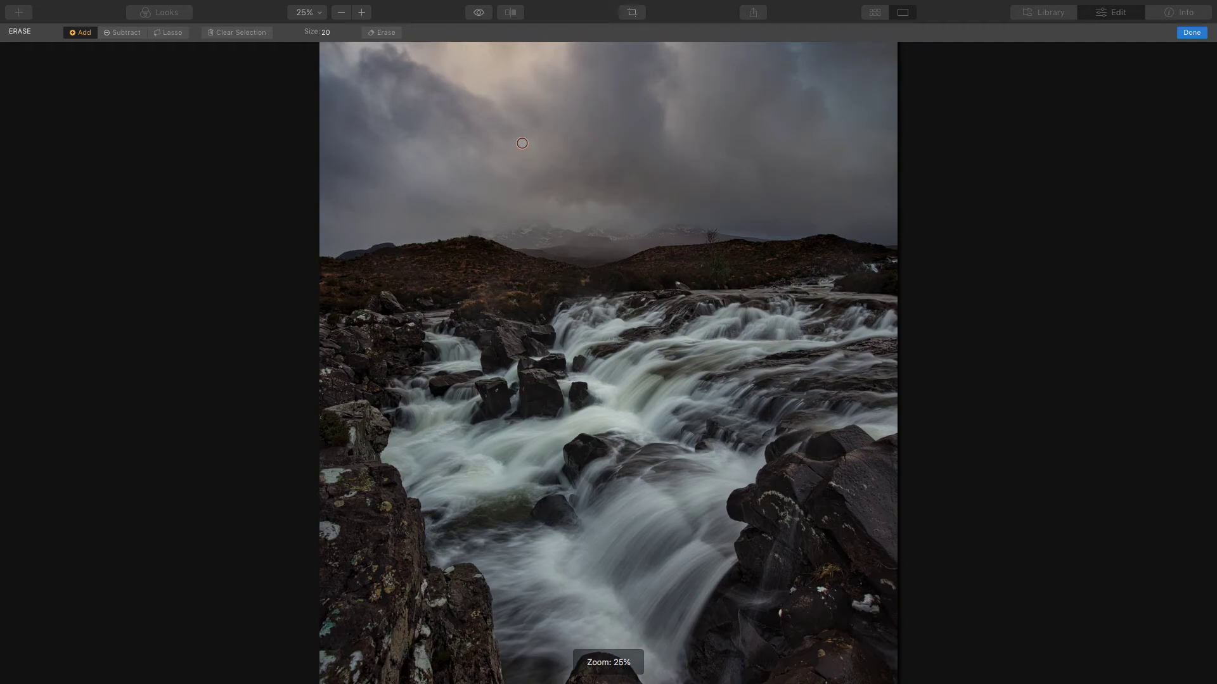
left_click_drag(512, 173, 501, 395)
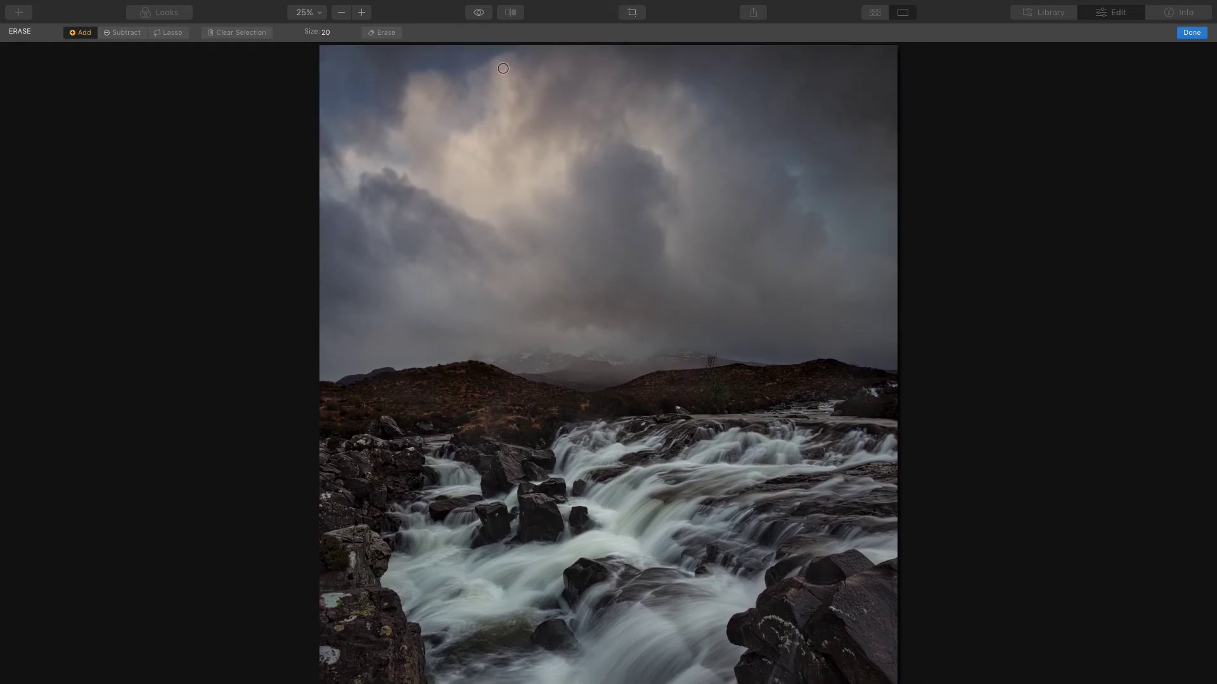
left_click(495, 113)
left_click(370, 79)
left_click(883, 270)
left_click(744, 313)
left_click(437, 349)
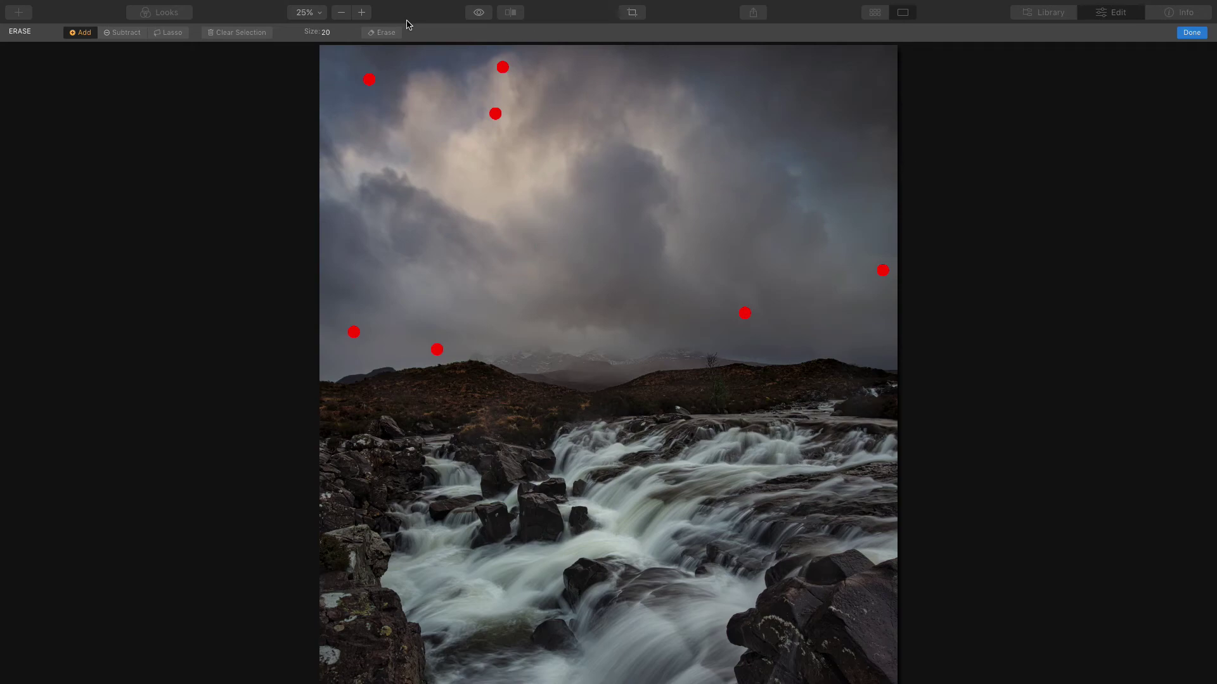
left_click(386, 32)
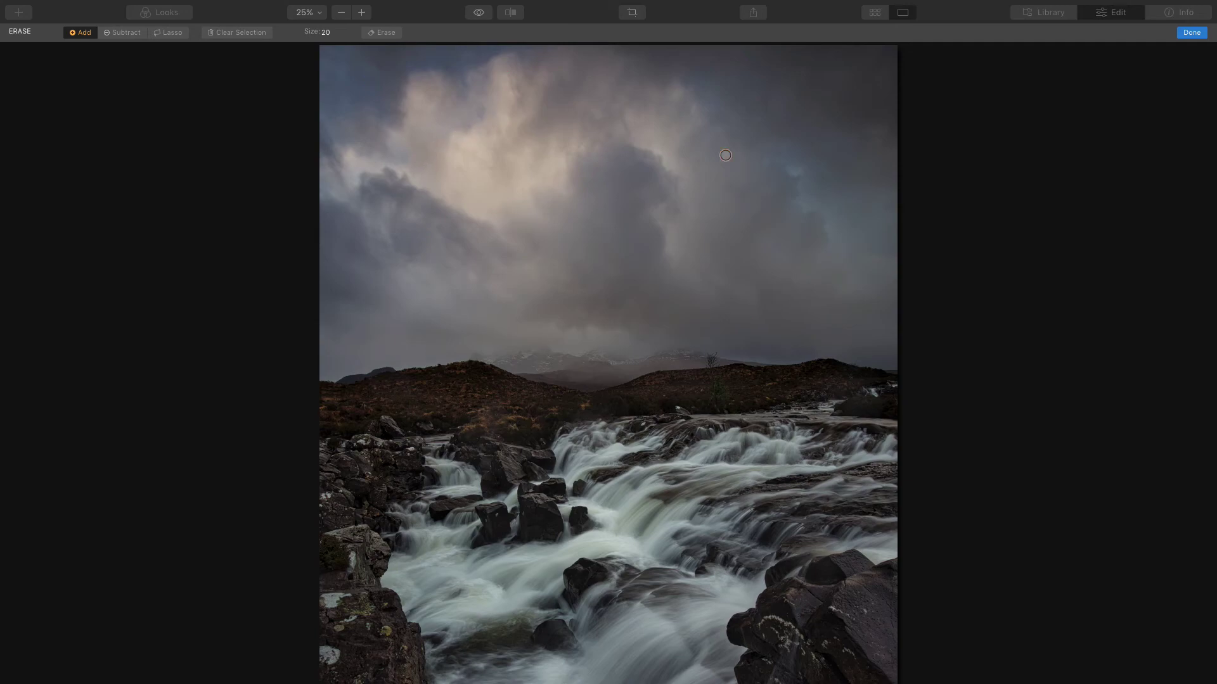
left_click(1193, 33)
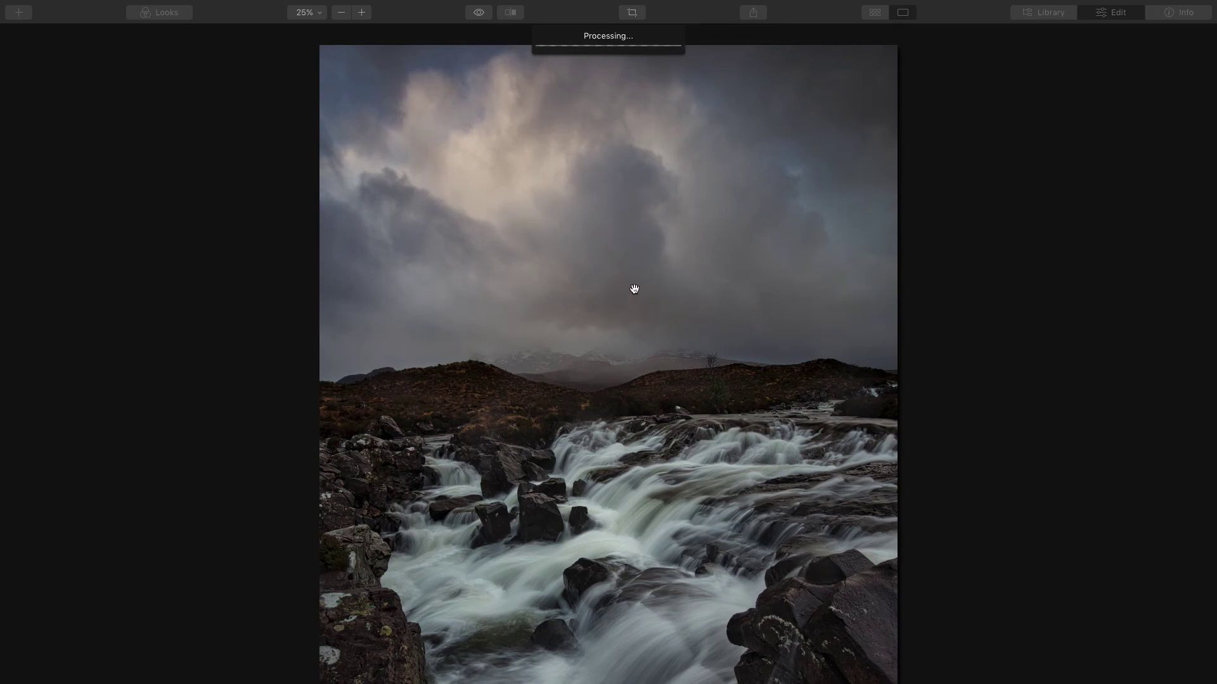
Compare the whole edited photo with its unedited version.
key("ctrl+minus")
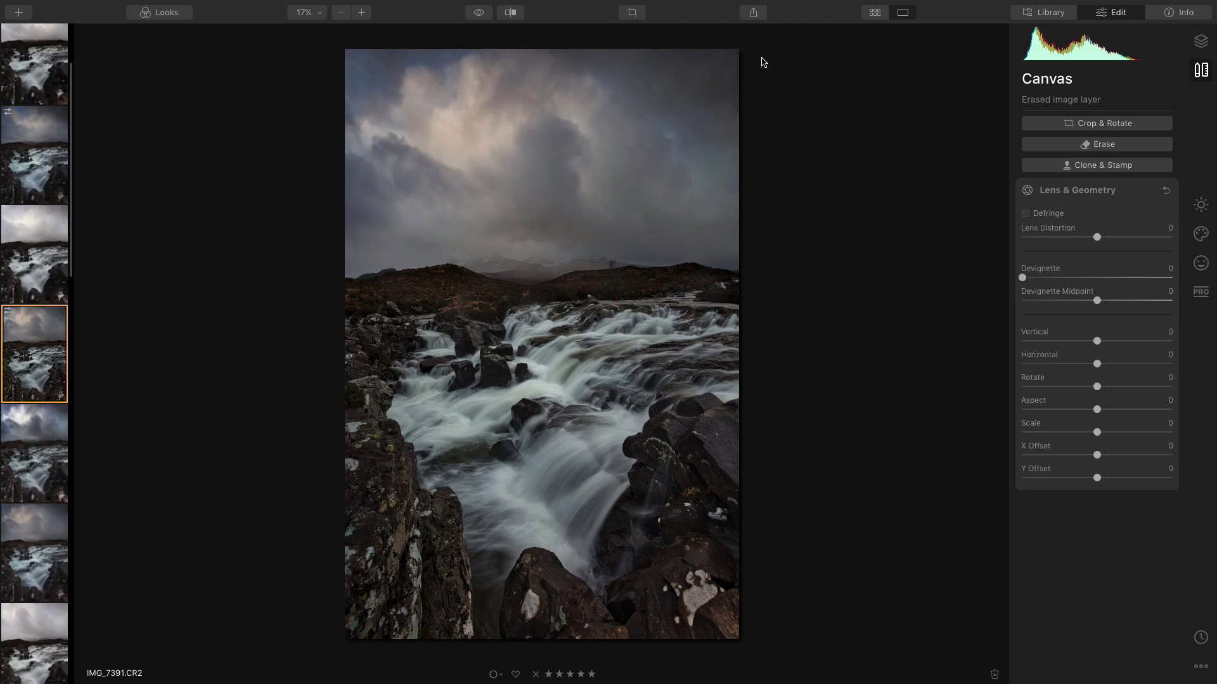
left_click(479, 14)
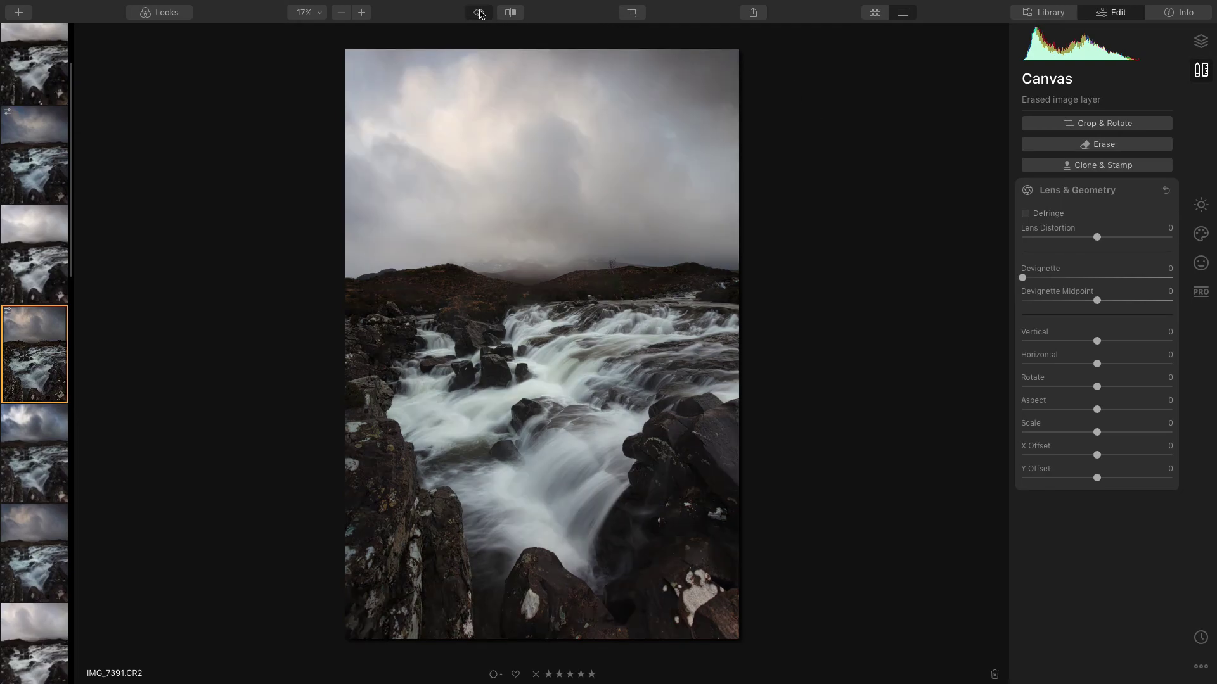
left_click(479, 15)
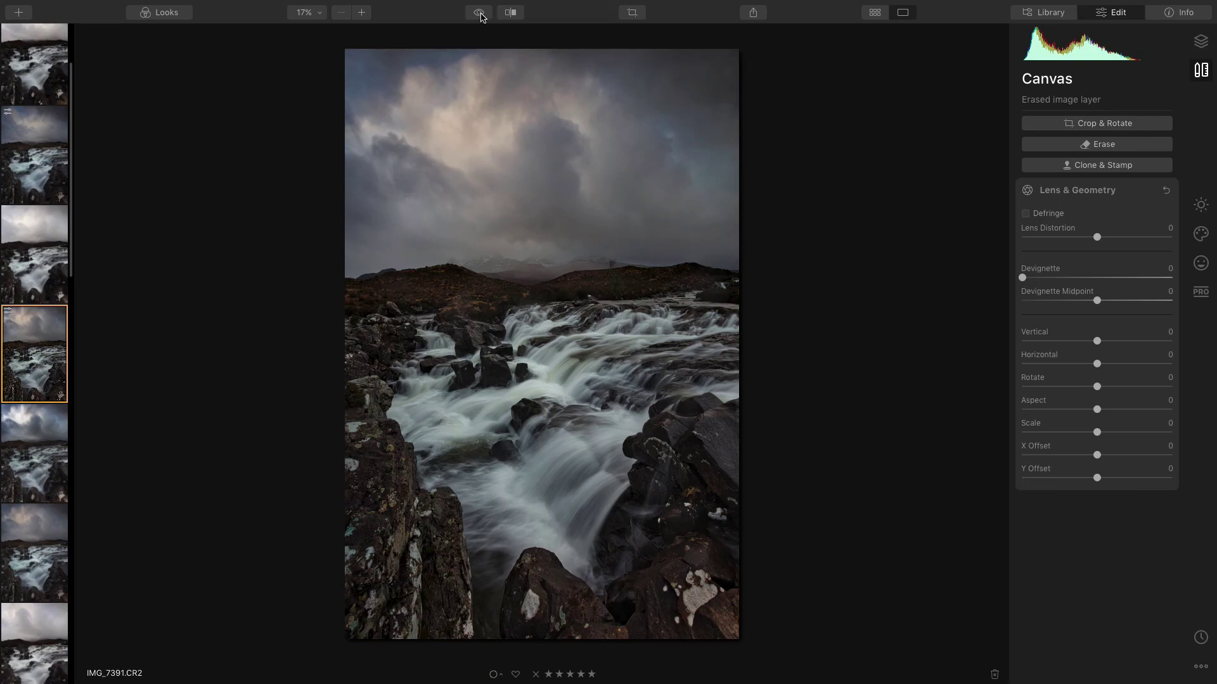